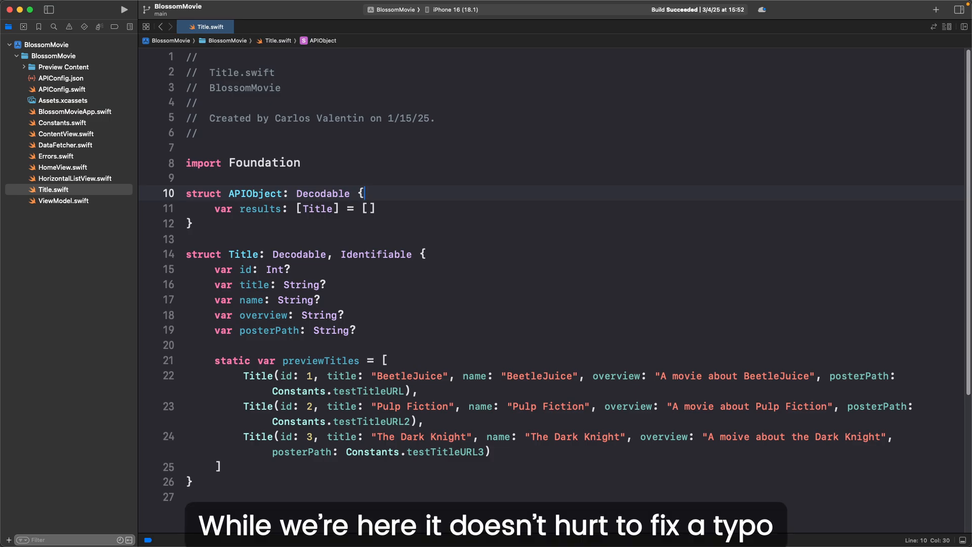
- Fix the typo 'moive' to 'movie' in The Dark Knight preview overview
left_click(743, 440)
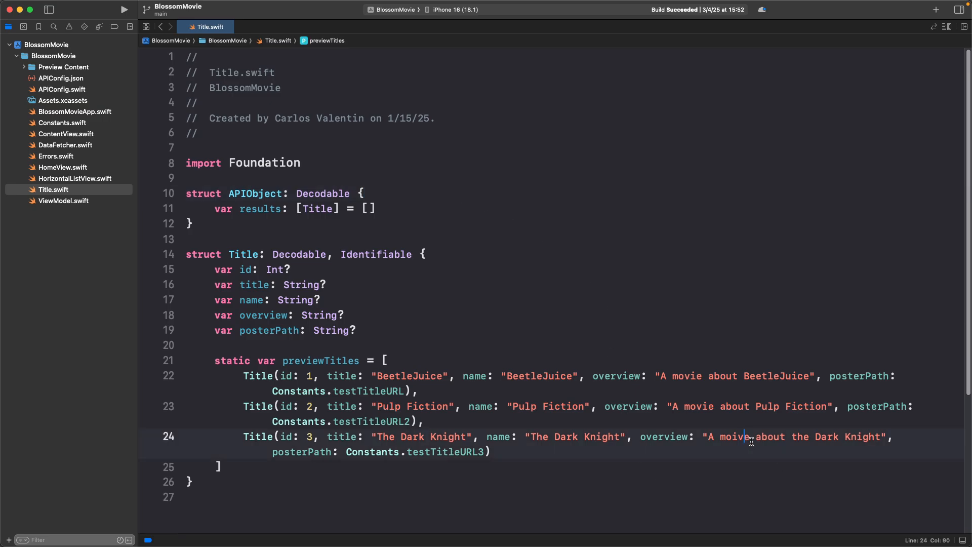
key("BackSpace")
key("Right")
type("i")
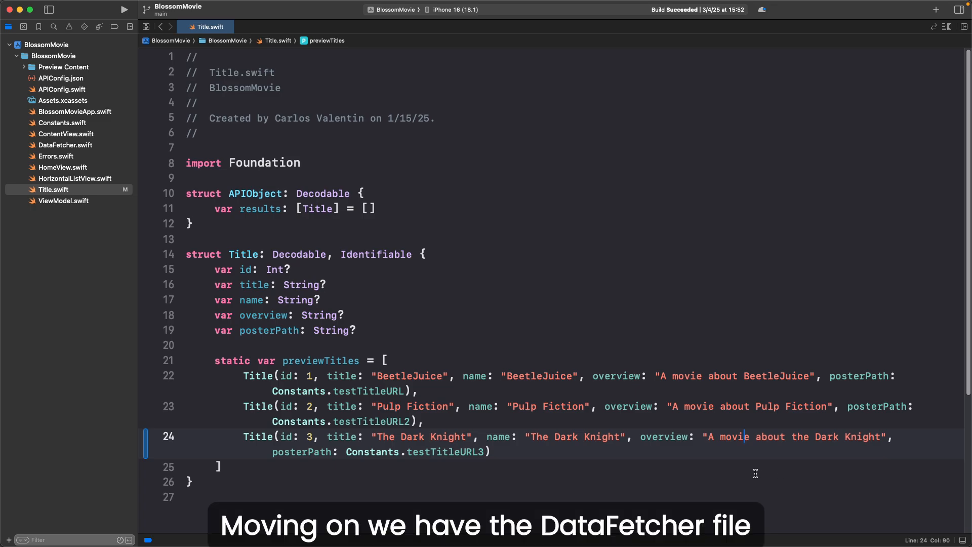
- Review fetchTitles in DataFetcher.swift, then move on to the ViewModel class declaration
left_click(81, 146)
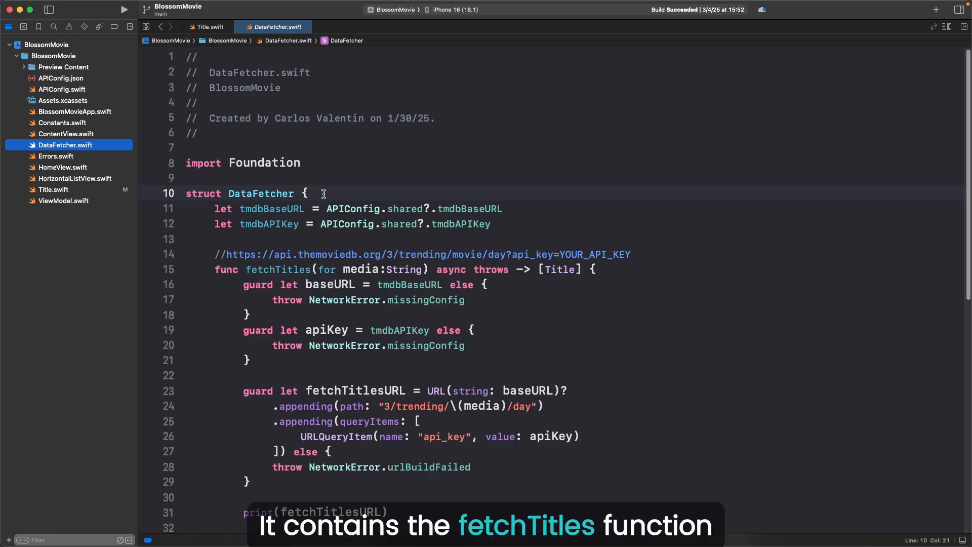
scroll(323, 194, "down", 4)
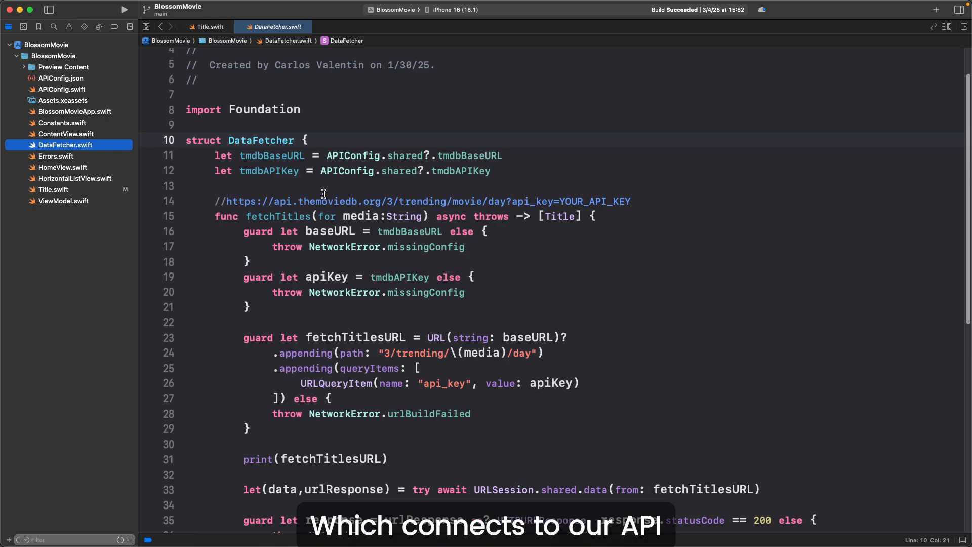
scroll(323, 193, "down", 1)
scroll(322, 193, "down", 2)
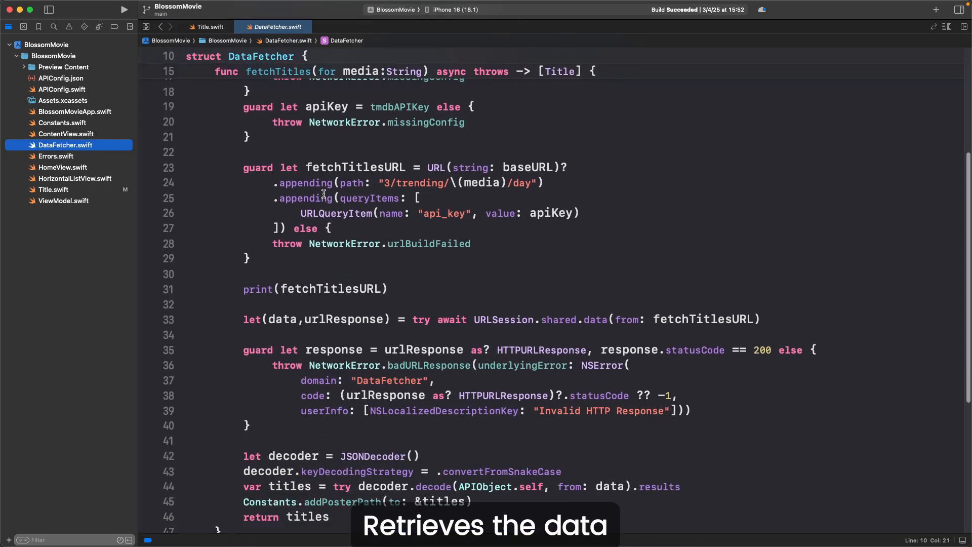
scroll(323, 194, "down", 1)
scroll(323, 194, "down", 1)
scroll(323, 194, "down", 1)
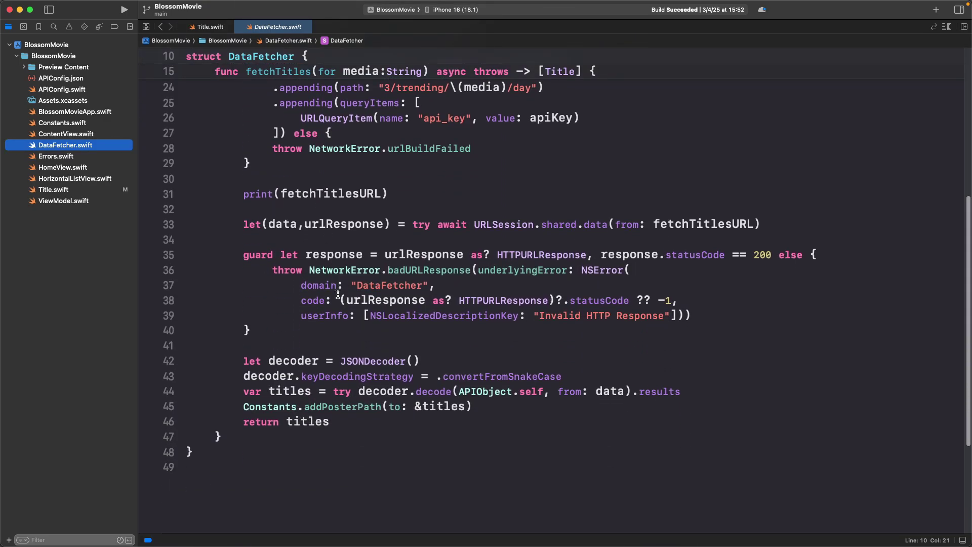
left_click(348, 423)
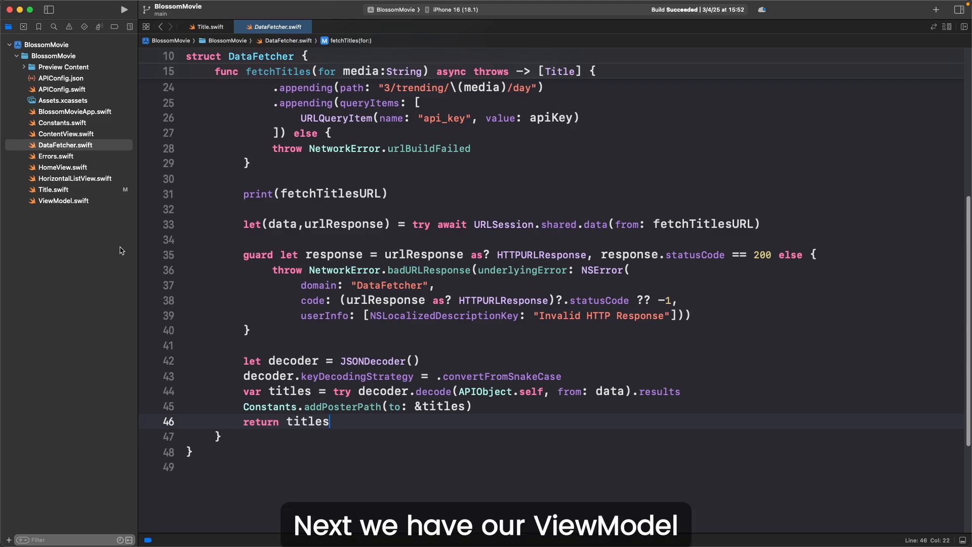
left_click(100, 200)
left_click(294, 208)
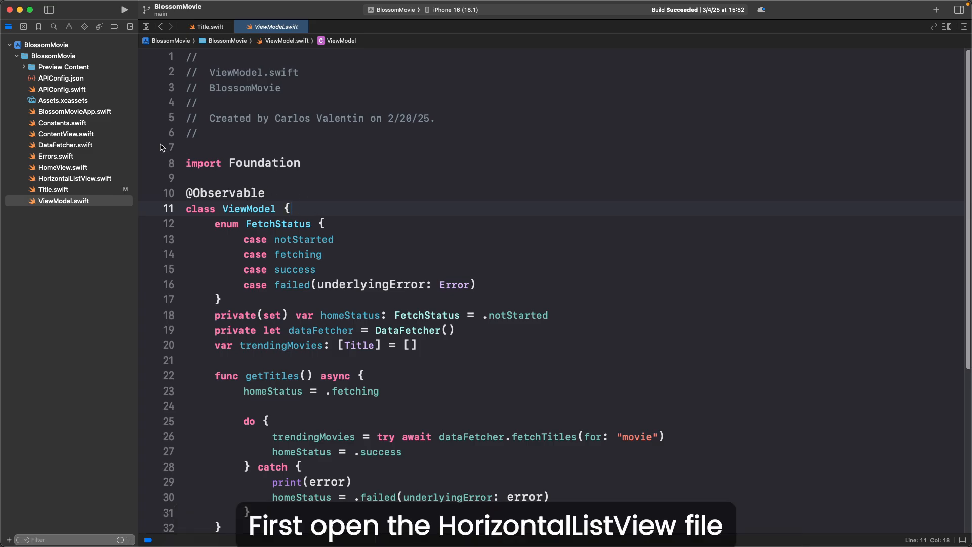
- Replace HorizontalListView's hardcoded URL array with a titles property of type [Title]
left_click(76, 177)
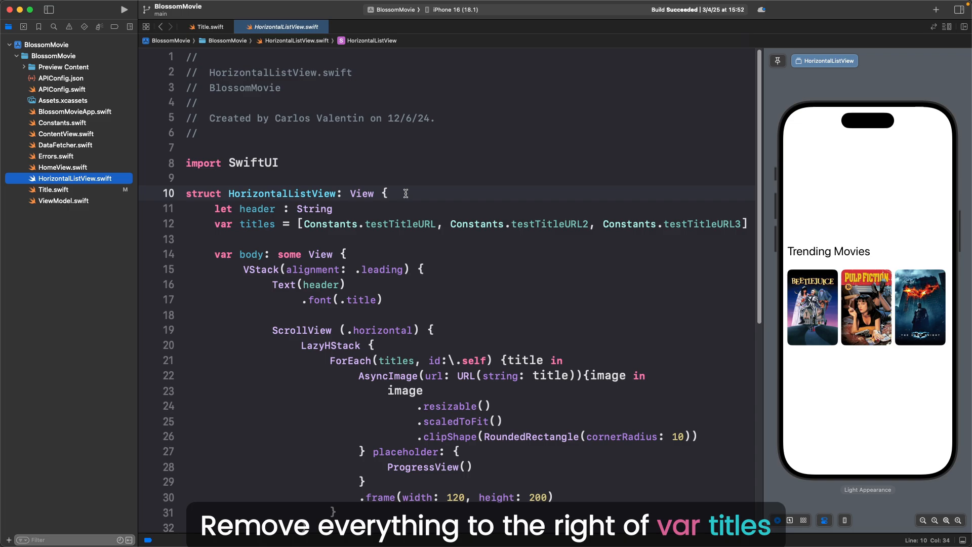
left_click_drag(284, 225, 745, 224)
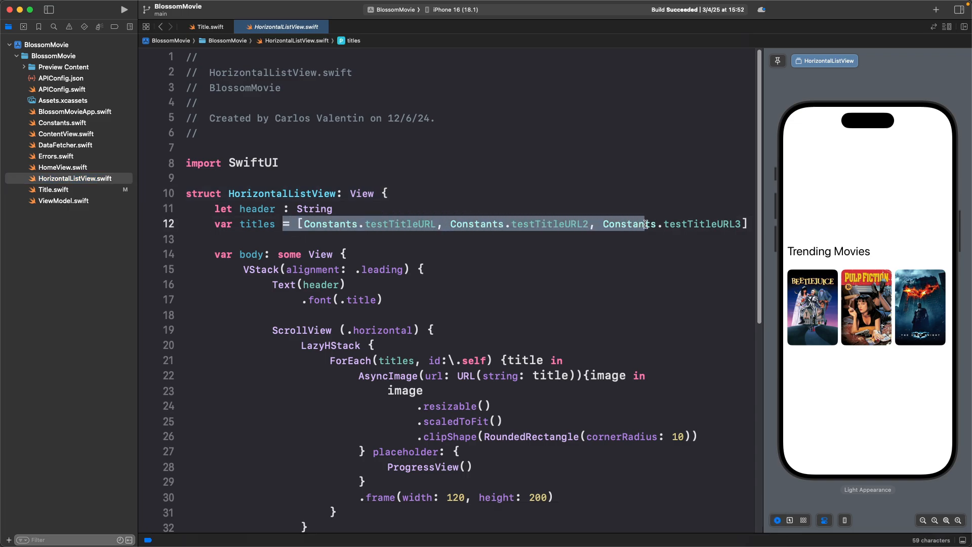
key("BackSpace")
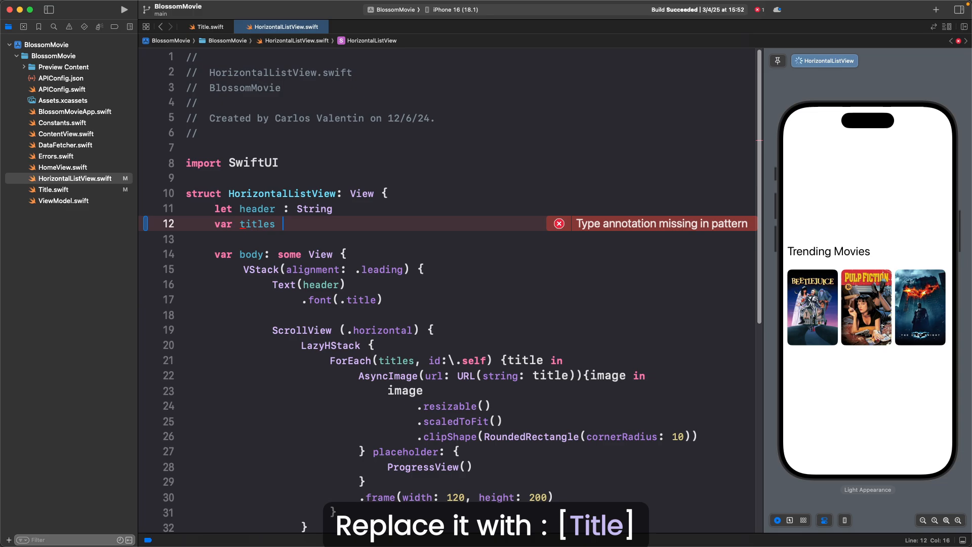
type(": [Title")
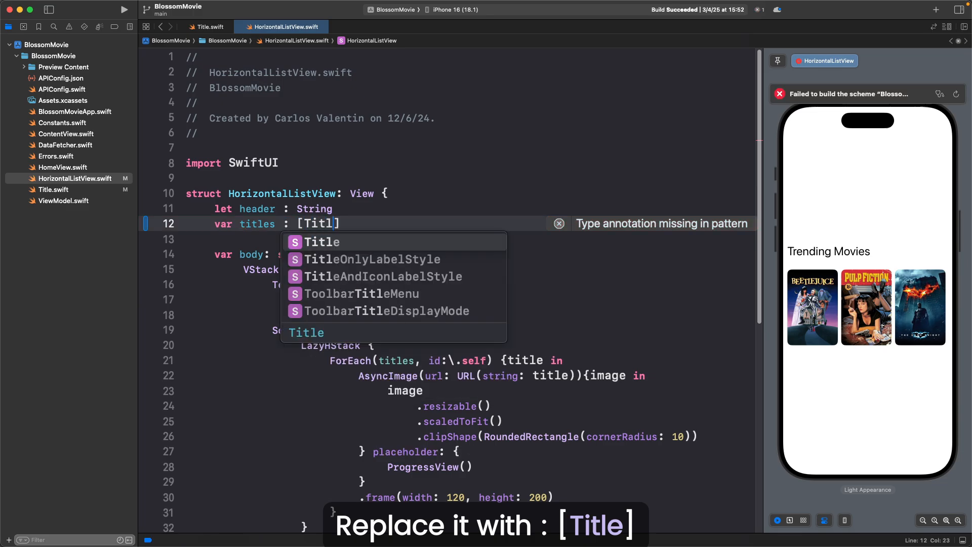
key("Return")
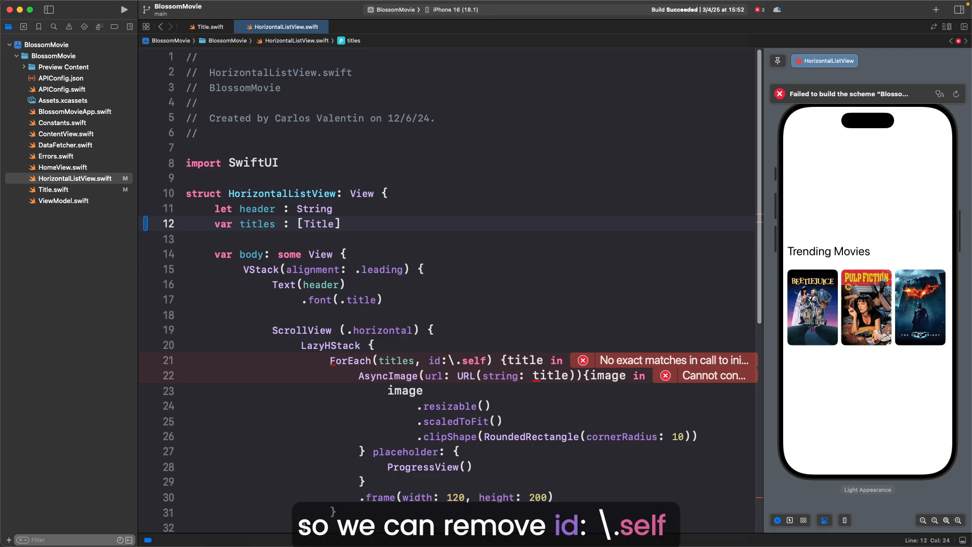
- Drop id:\.self from ForEach and load AsyncImage from title.posterPath ?? ""
left_click_drag(492, 360, 427, 359)
key("BackSpace")
key("BackSpace")
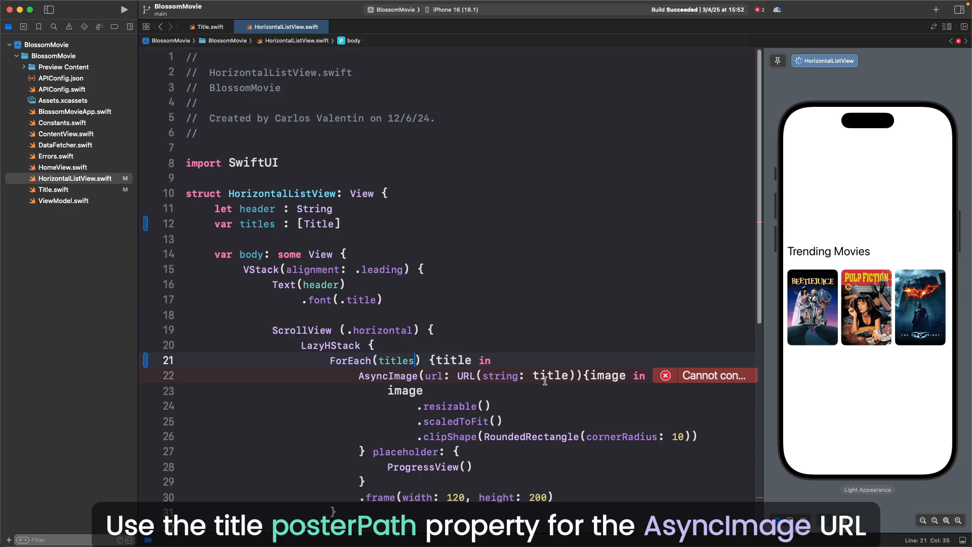
left_click(571, 375)
type(".")
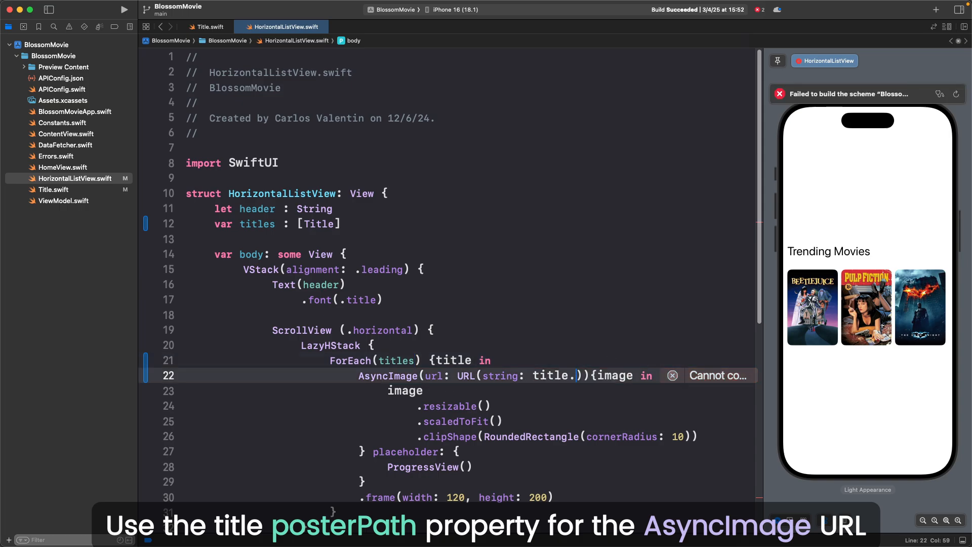
type("p")
key("Return")
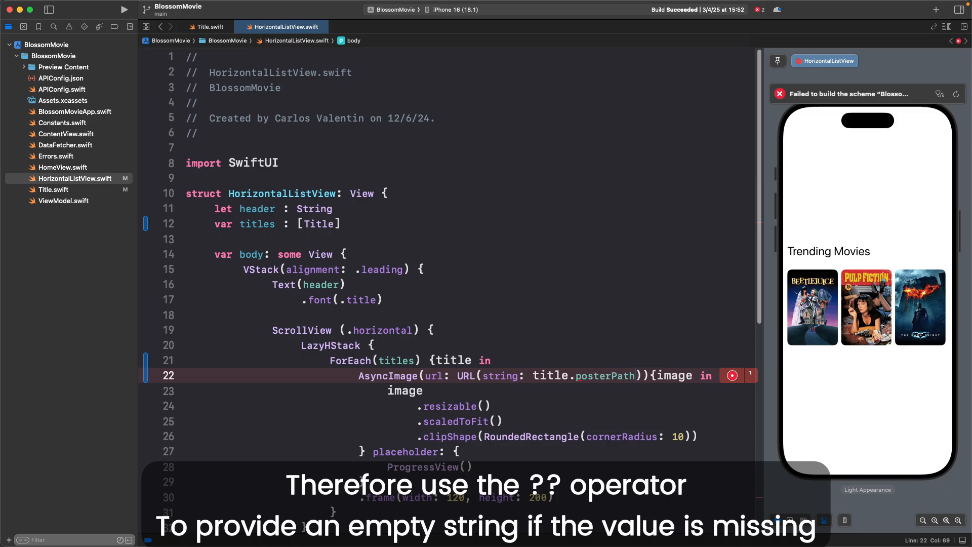
type("??")
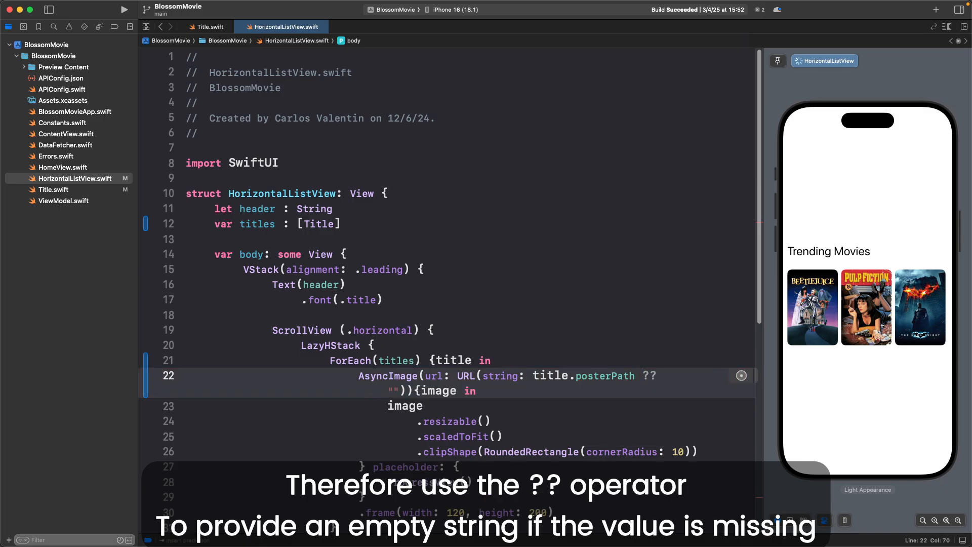
key("BackSpace")
type("\"\"")
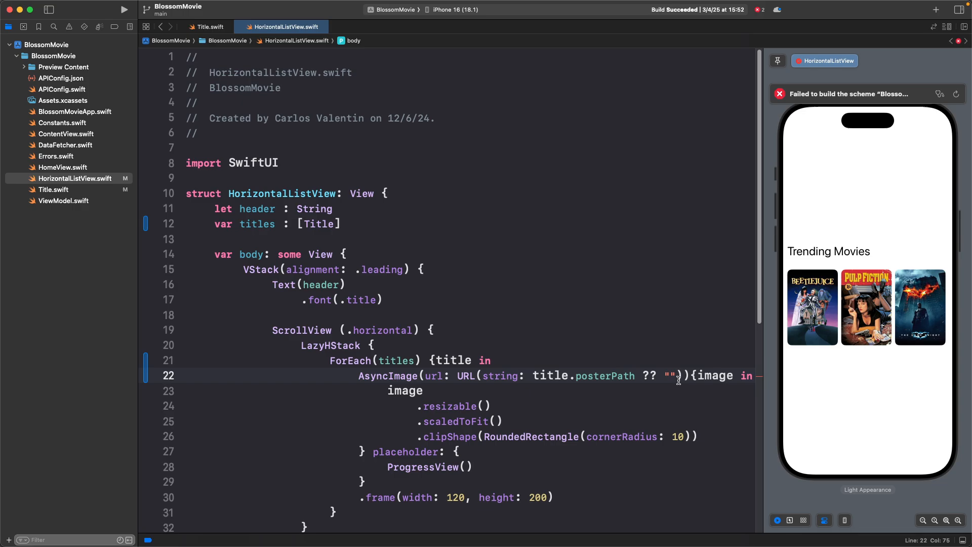
scroll(678, 379, "down", 5)
scroll(678, 380, "down", 4)
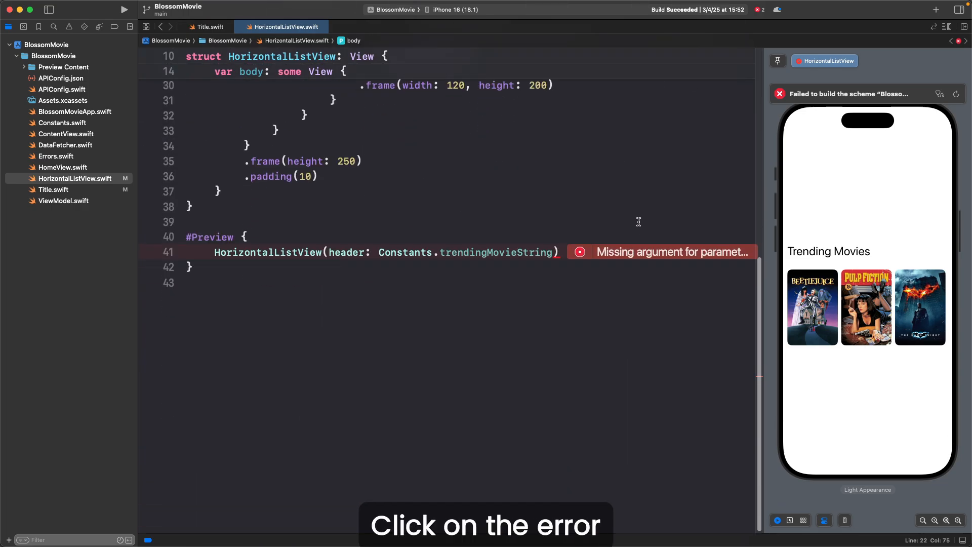
- Fix the preview's missing argument by passing Title.previewTitles as titles
left_click(582, 251)
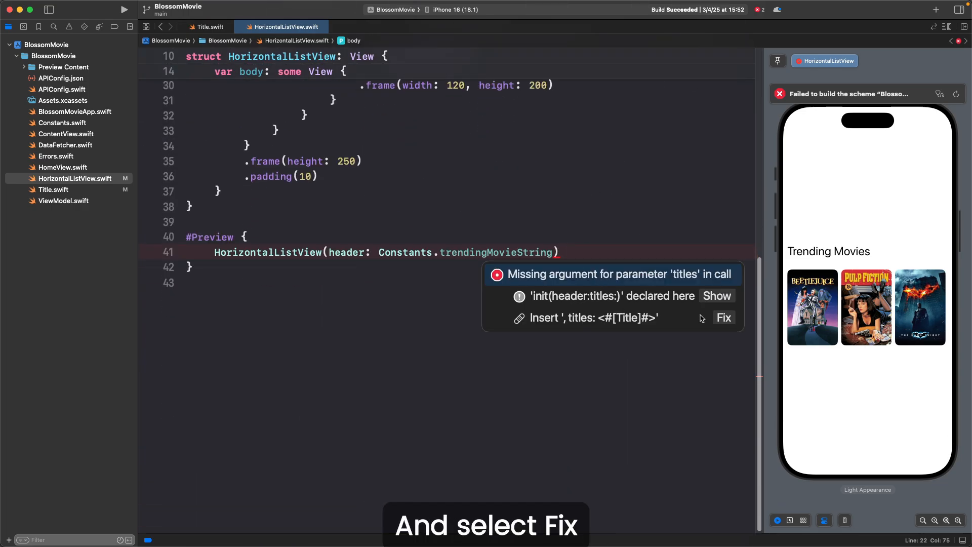
left_click(722, 318)
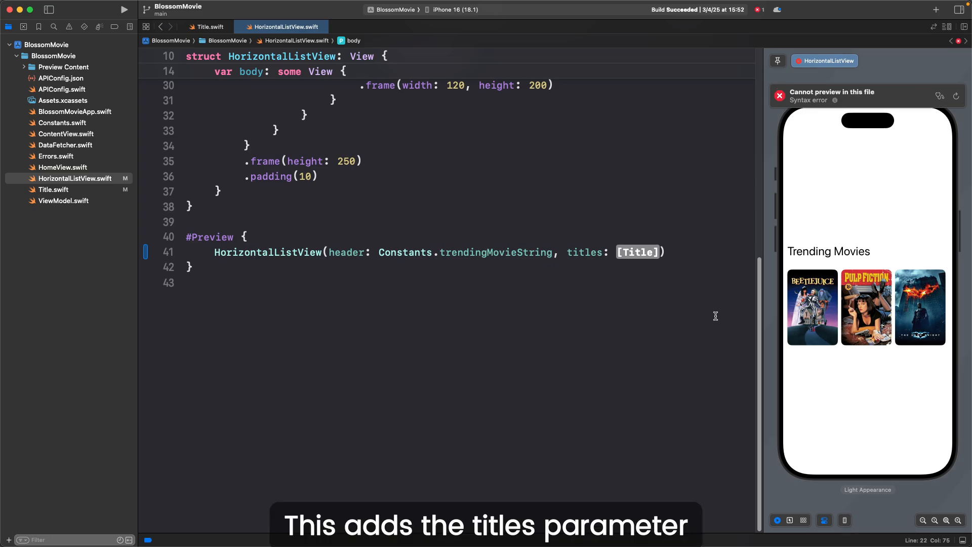
left_click(639, 252)
type("Title.")
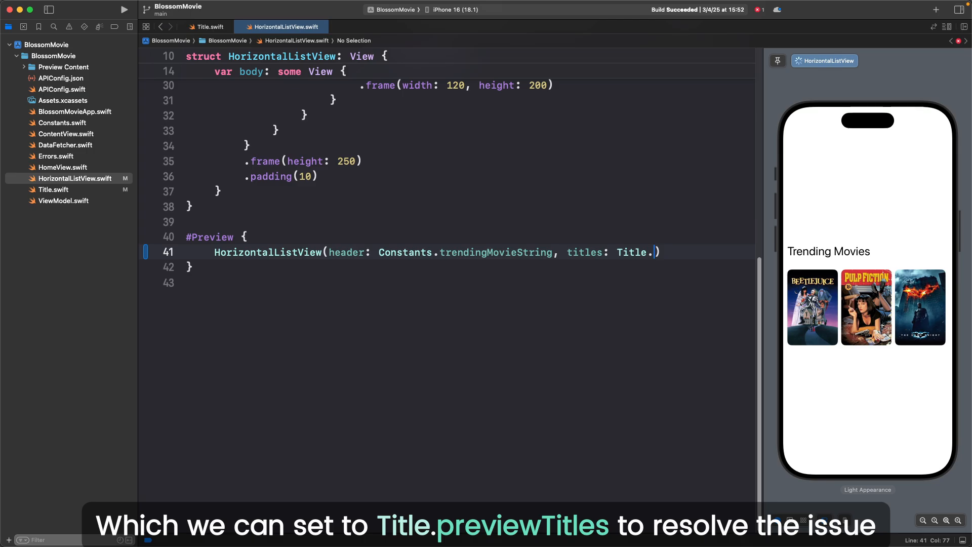
type("p")
key("Return")
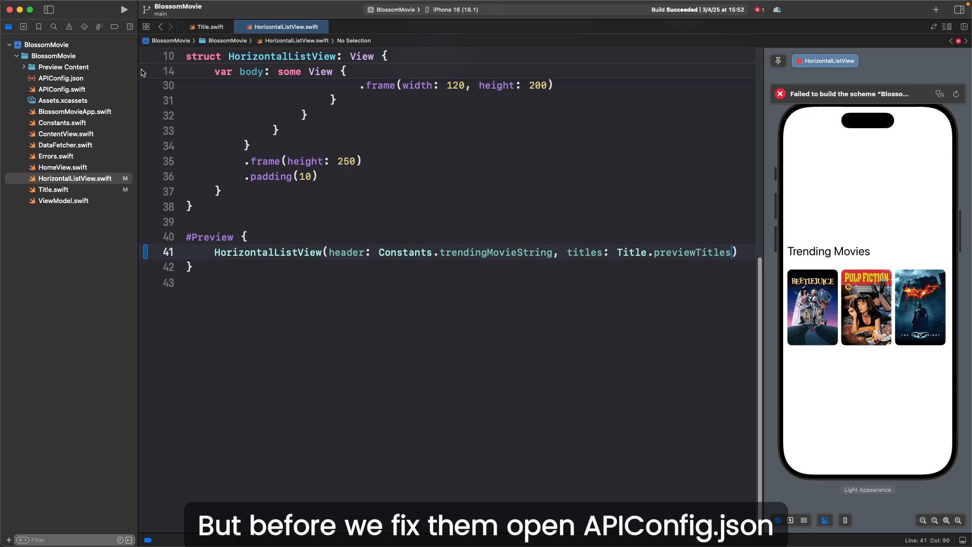
- View APIConfig.json with its TMDB base URL and API key placeholder
left_click(86, 79)
left_click(389, 104)
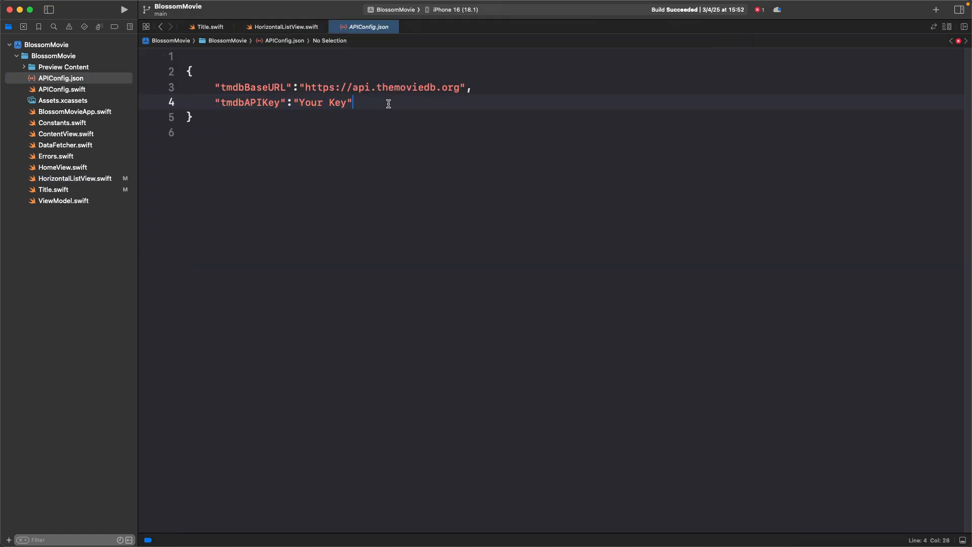
key("Escape")
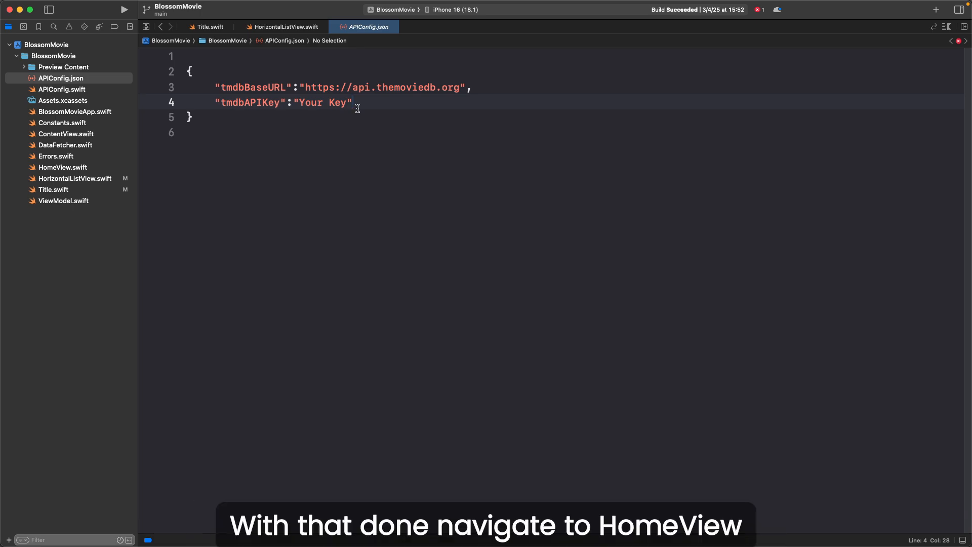
- Add let viewModel = ViewModel() to HomeView and a switch on homeStatus inside the ScrollView
left_click(83, 167)
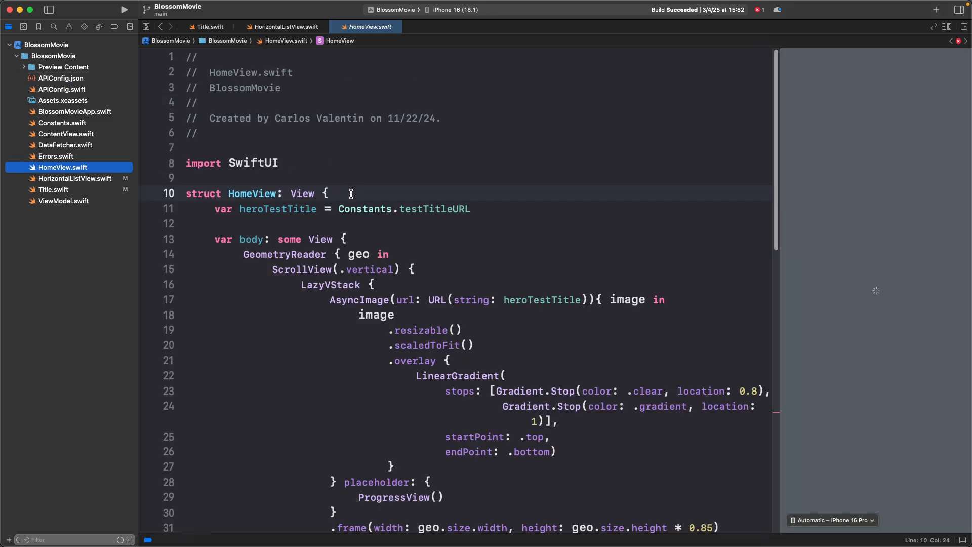
left_click(490, 208)
key("Return")
type("let ")
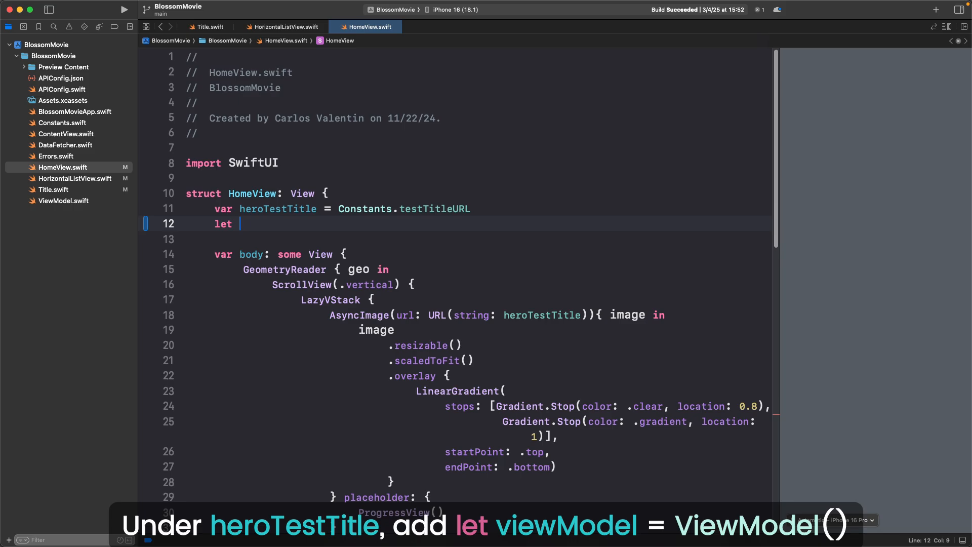
type("viewModel = V")
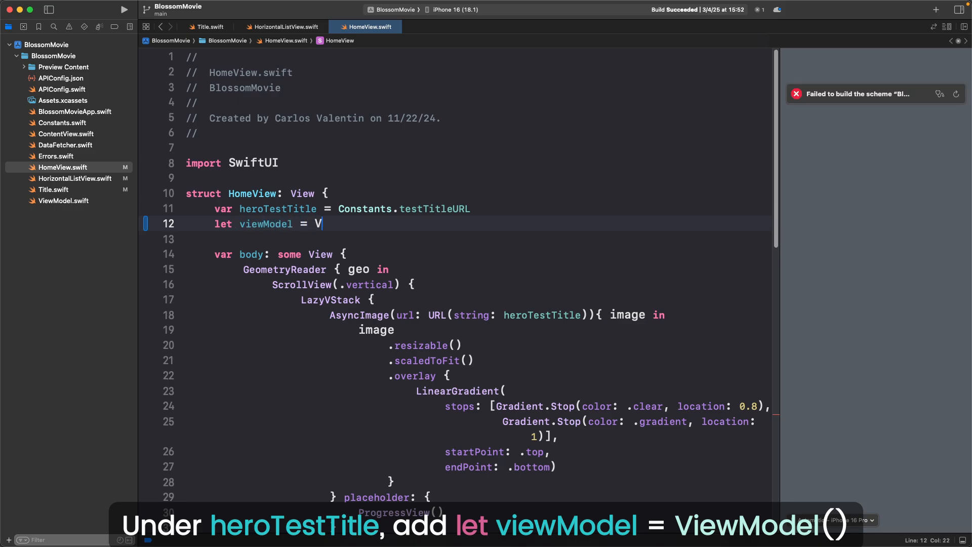
type("iew")
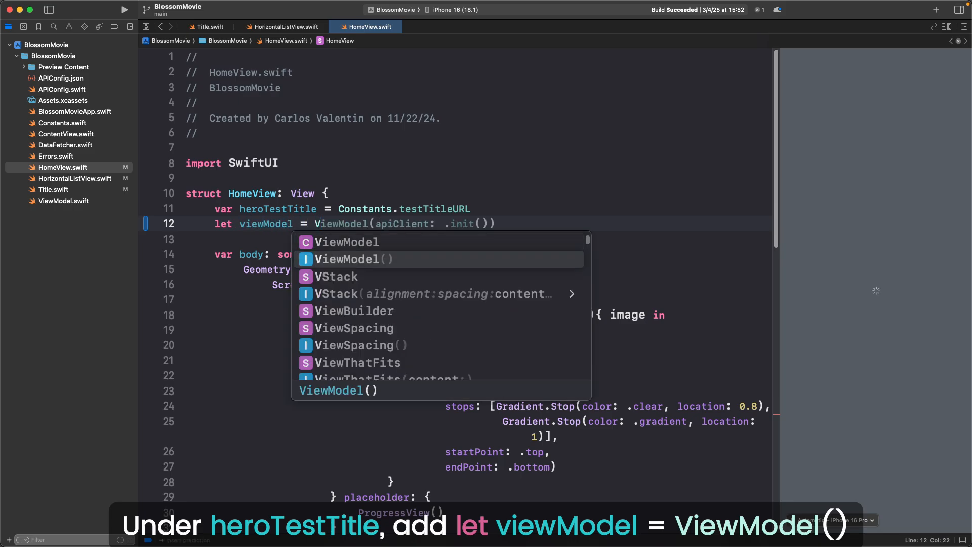
type("Model()")
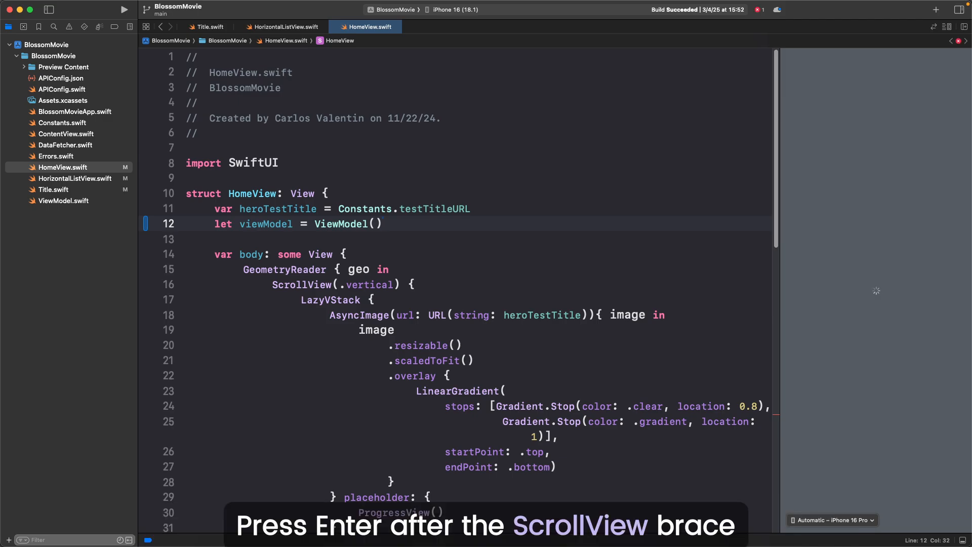
left_click(430, 285)
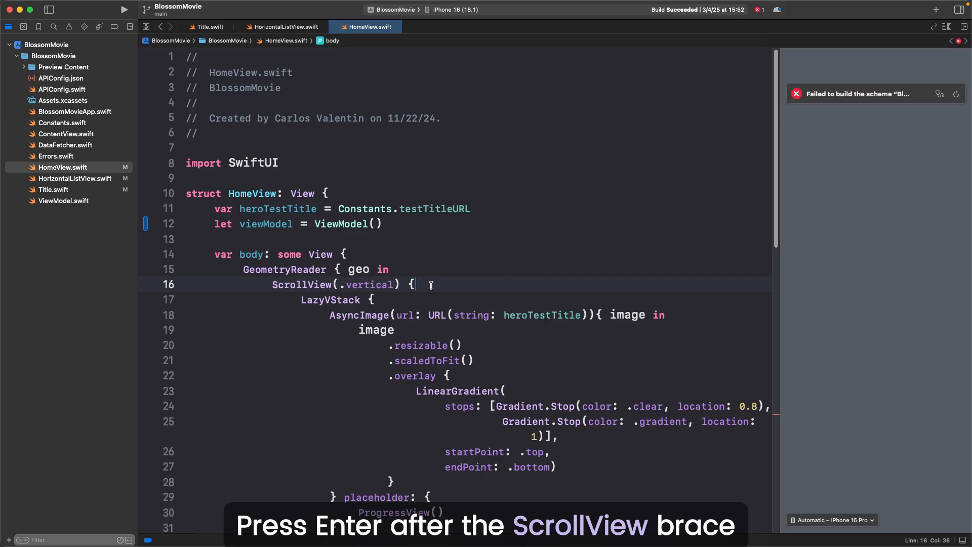
key("Return")
type("switch")
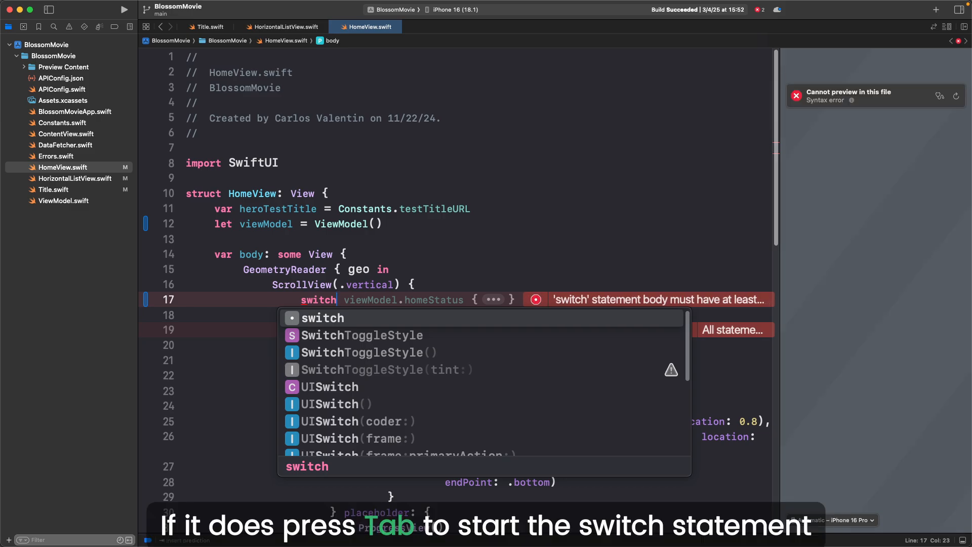
key("Tab")
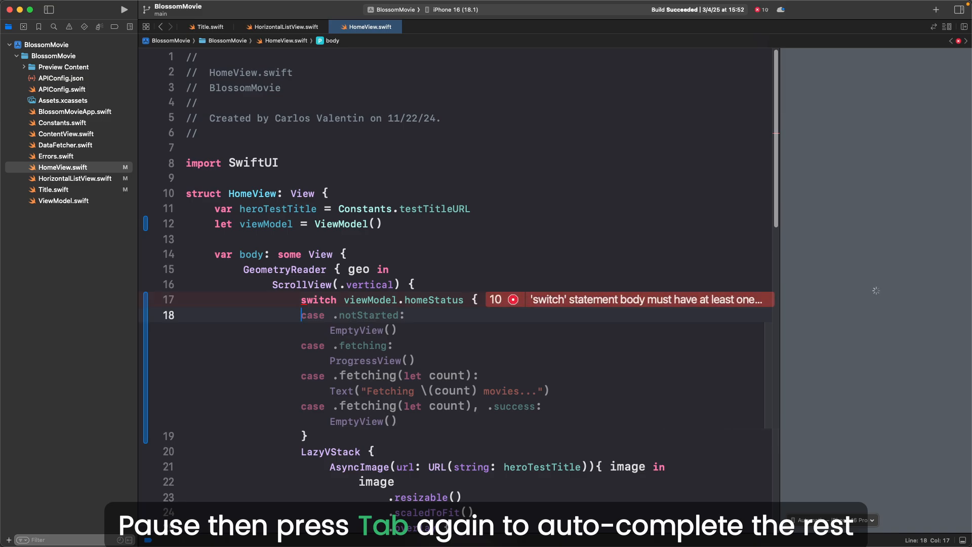
key("Tab")
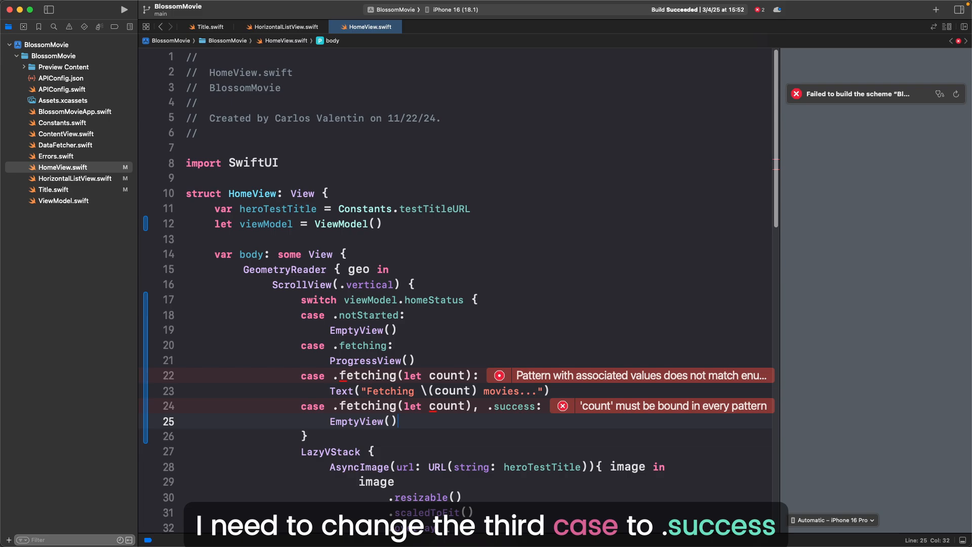
- Change the third case to .success showing an empty Text
left_click_drag(472, 375, 333, 377)
type(".s:")
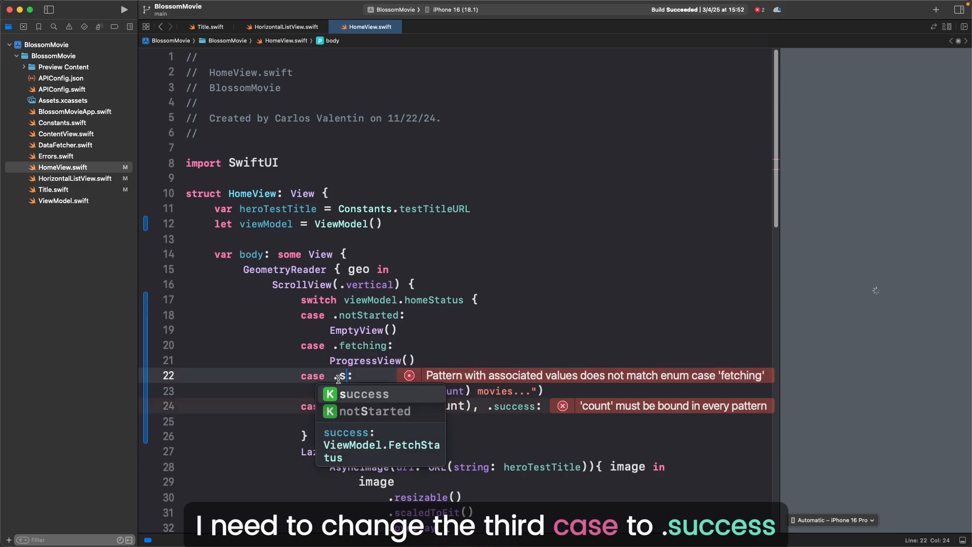
key("Return")
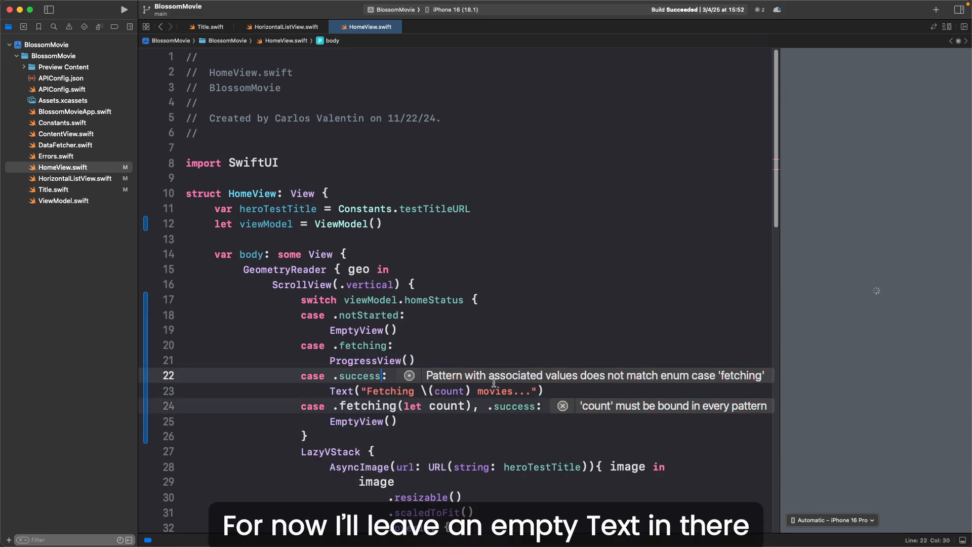
left_click(530, 390)
left_click_drag(531, 390, 368, 391)
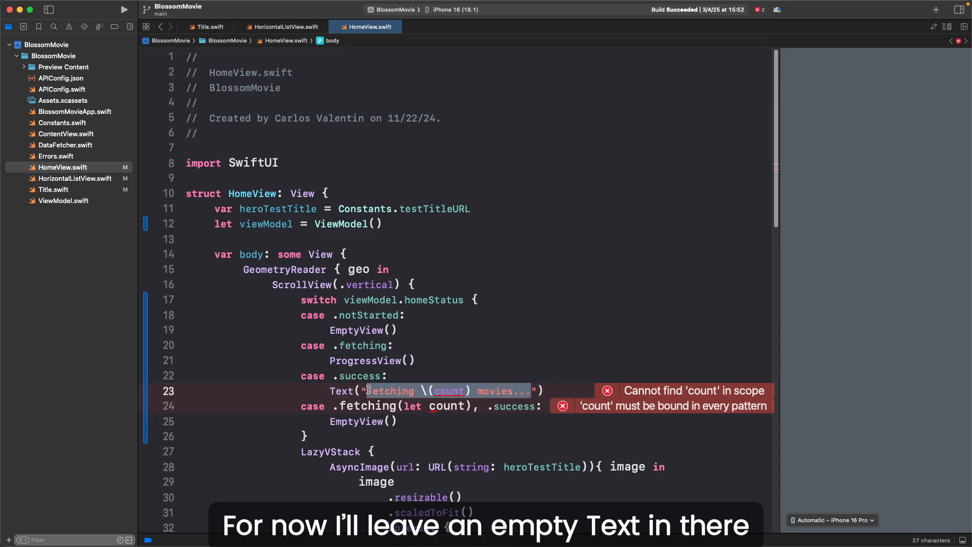
key("BackSpace")
key("Escape")
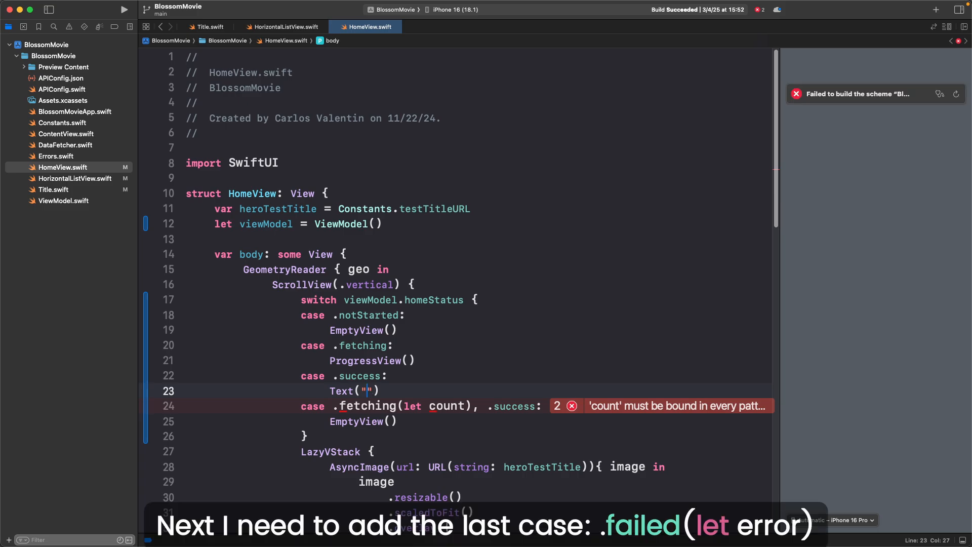
- Make the last case .failed(let error) displaying the error in a Text view
left_click_drag(536, 407, 340, 409)
type("fail")
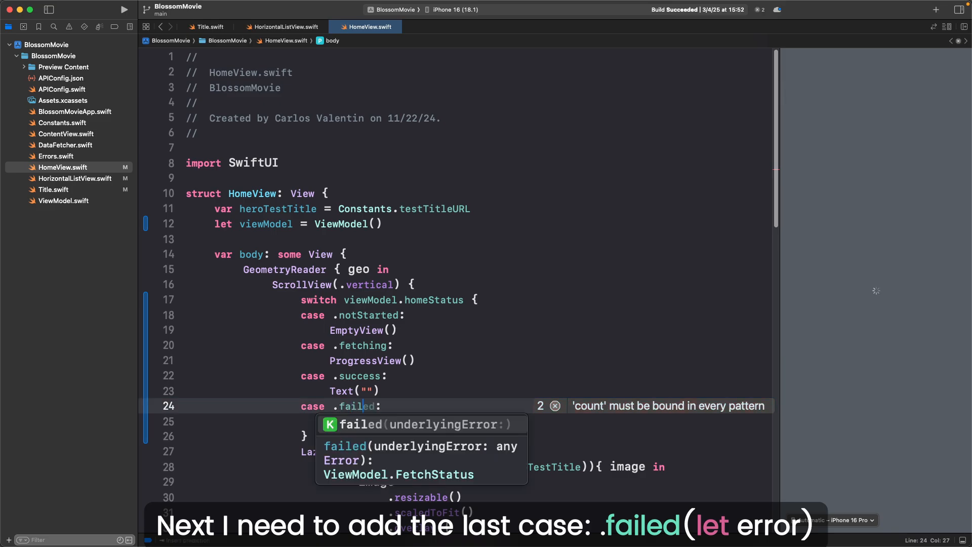
type("ed(let e")
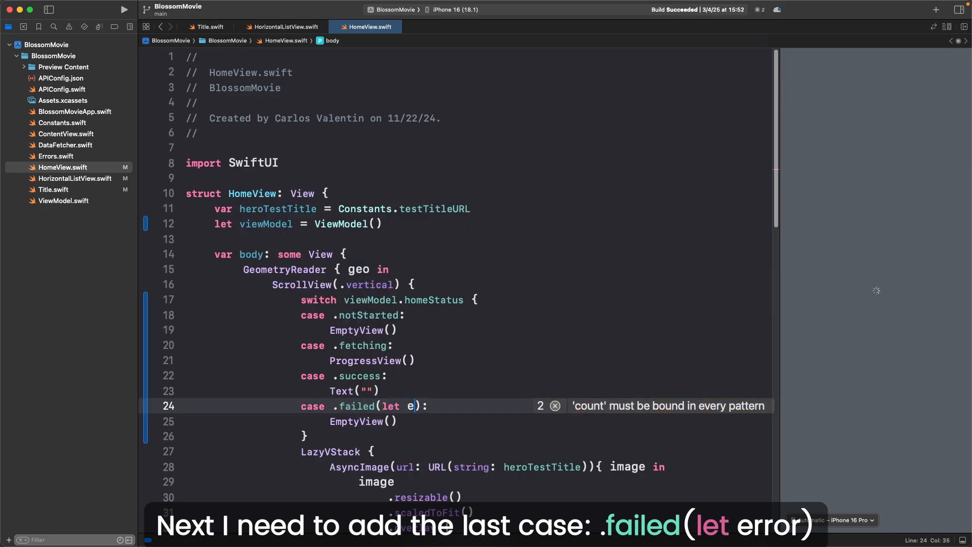
type("rror")
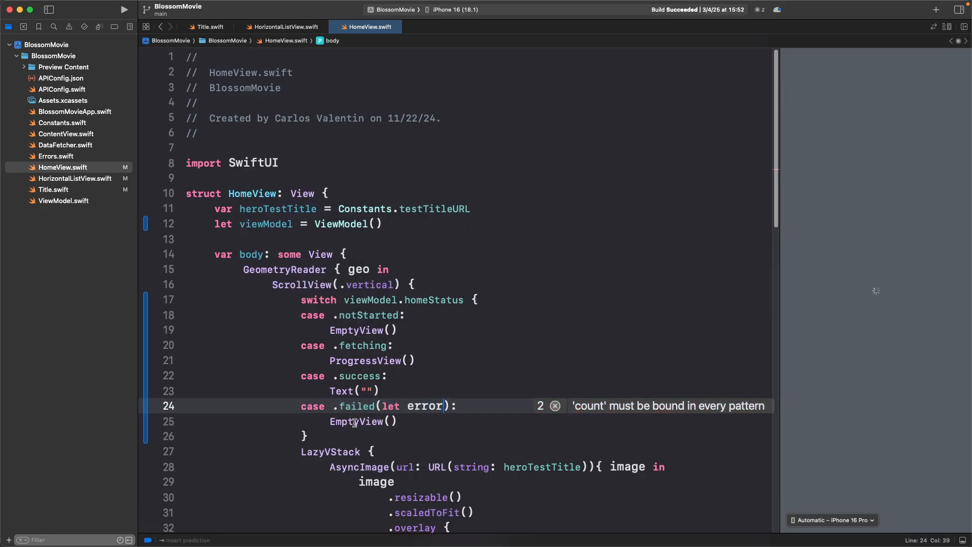
left_click_drag(397, 421, 330, 422)
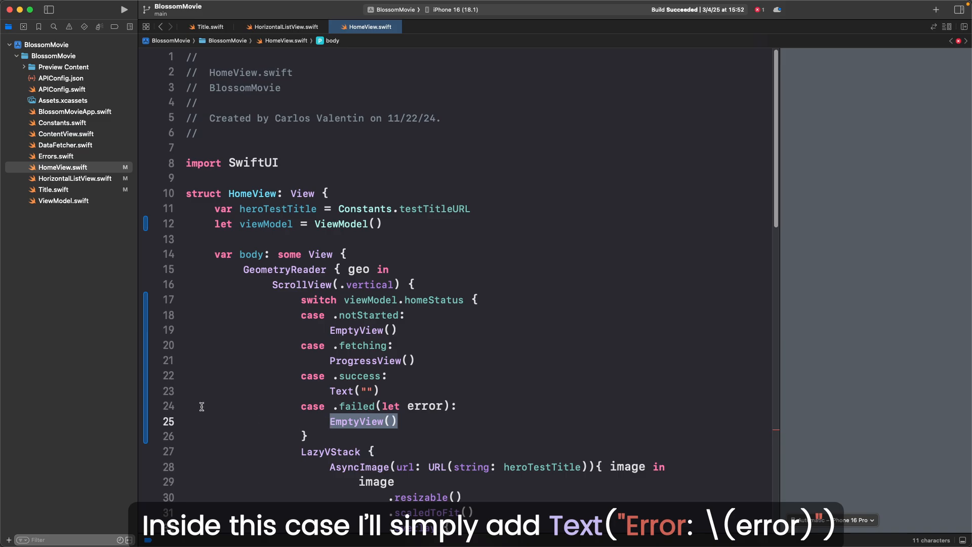
type("Text(\"Error: \\(error)\")")
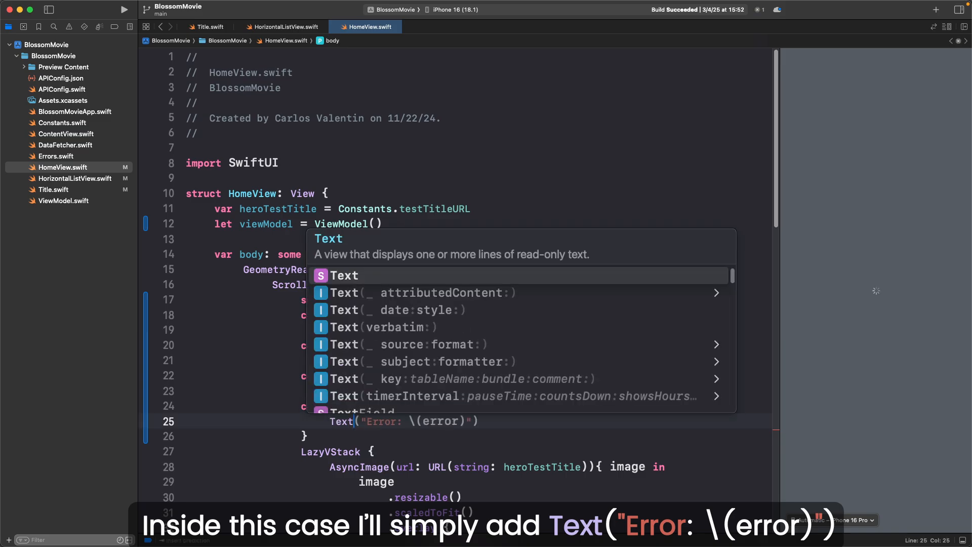
key("super+Right")
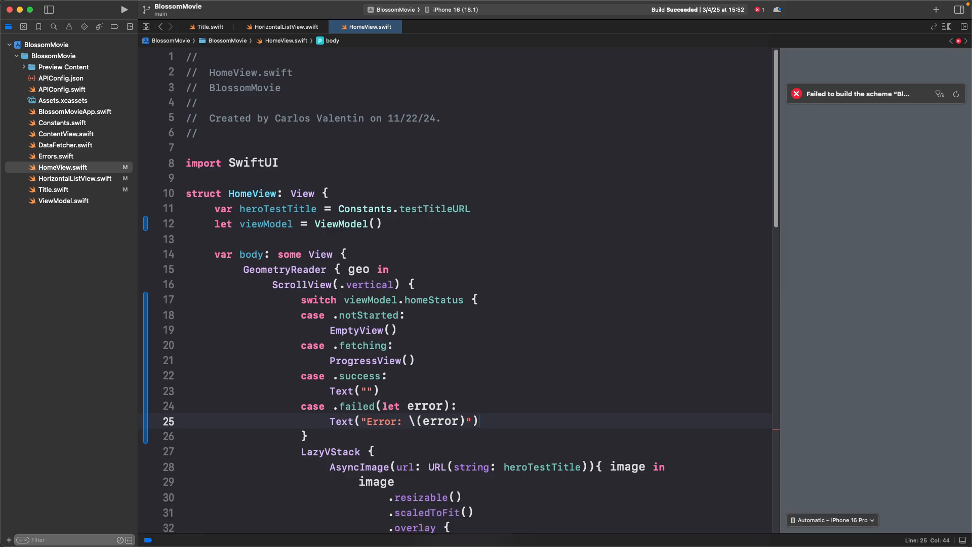
scroll(503, 421, "down", 3)
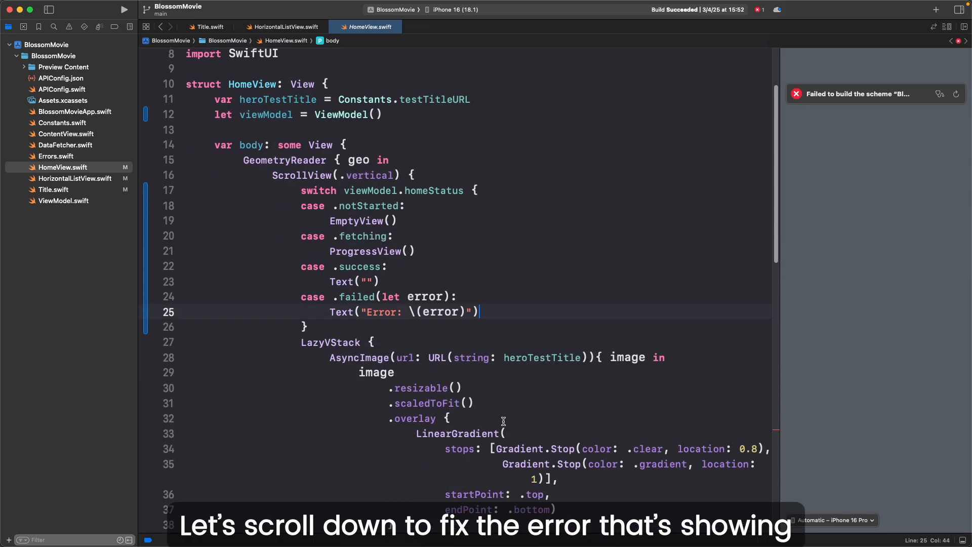
scroll(503, 422, "down", 5)
scroll(503, 422, "down", 5)
scroll(502, 421, "down", 3)
scroll(503, 421, "down", 1)
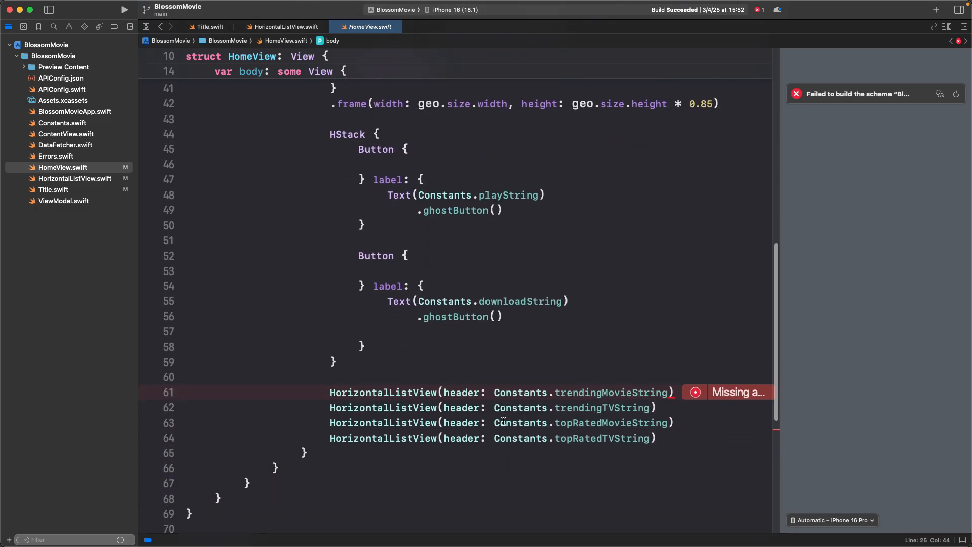
scroll(502, 421, "down", 4)
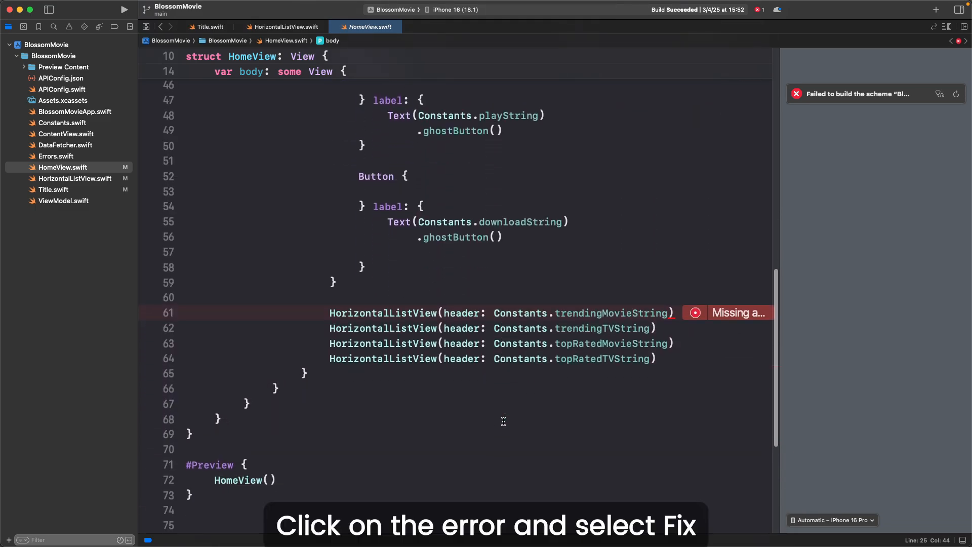
- Pass viewModel.trendingMovies to the first list and comment out the other three HorizontalListViews
left_click(695, 312)
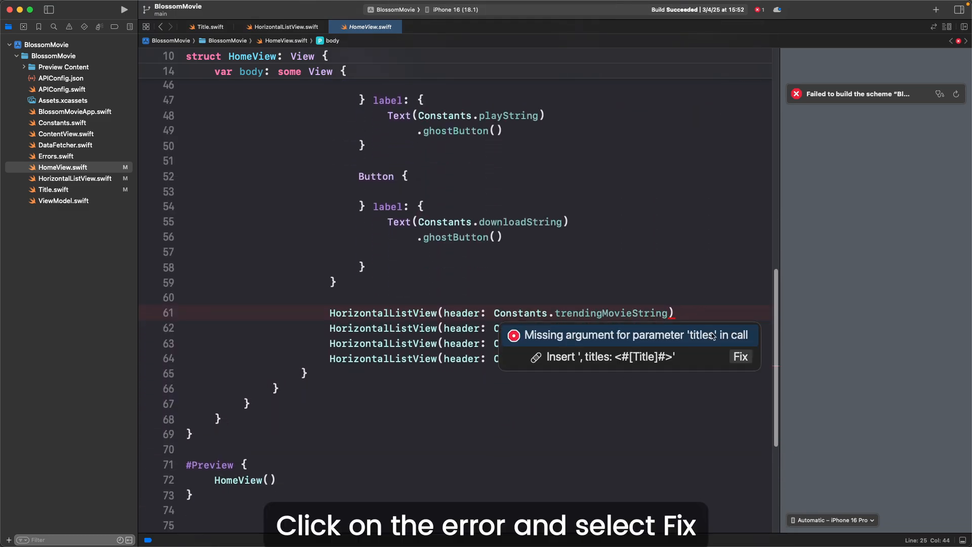
left_click(727, 358)
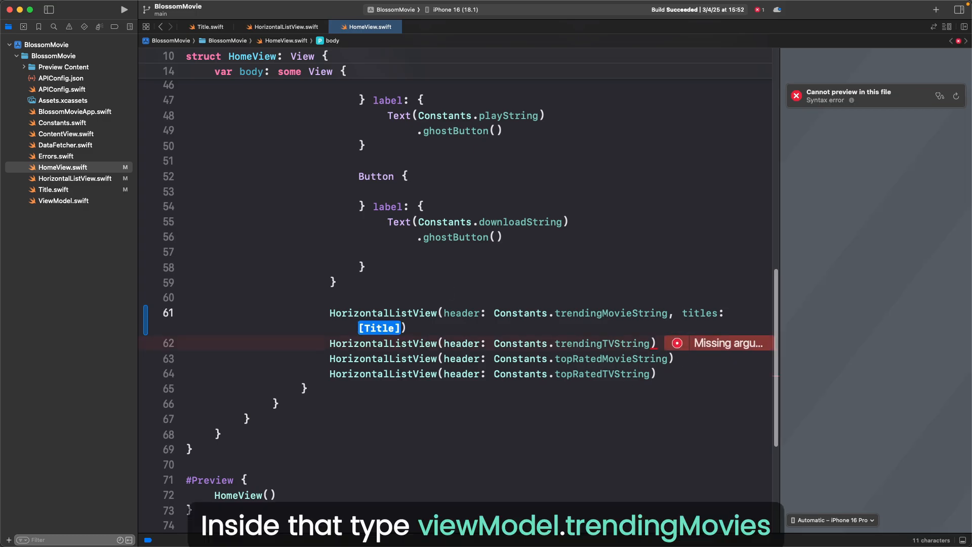
type("view")
key("Return")
type(".t")
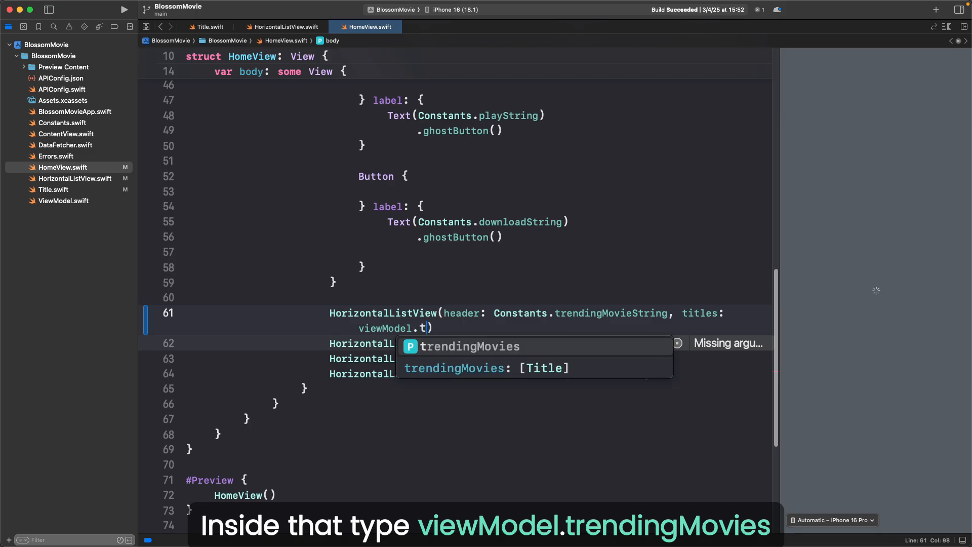
key("Return")
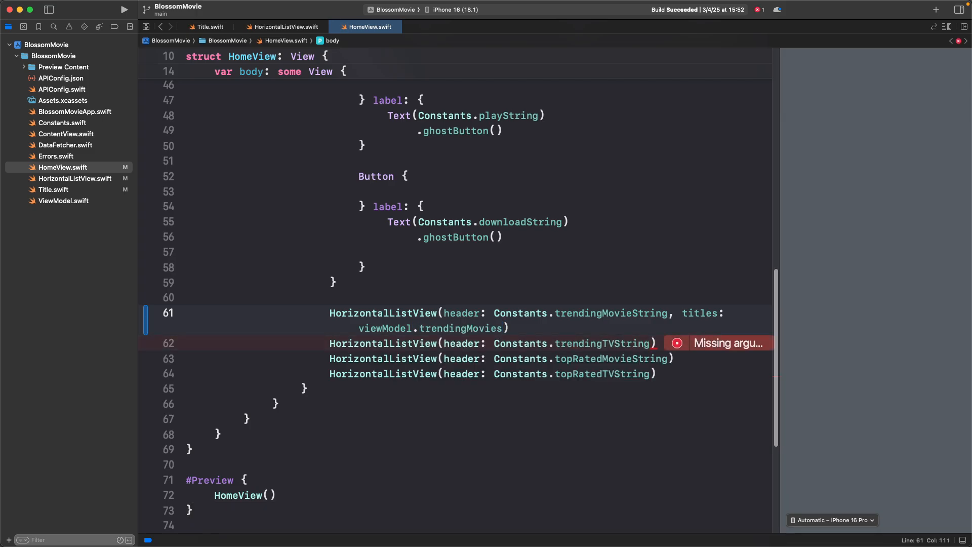
left_click_drag(657, 374, 325, 347)
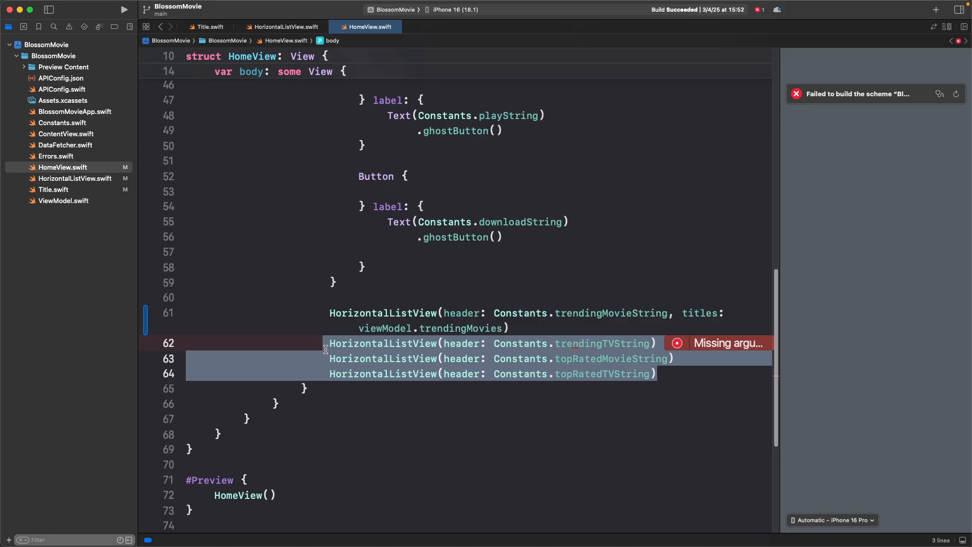
key("super+slash")
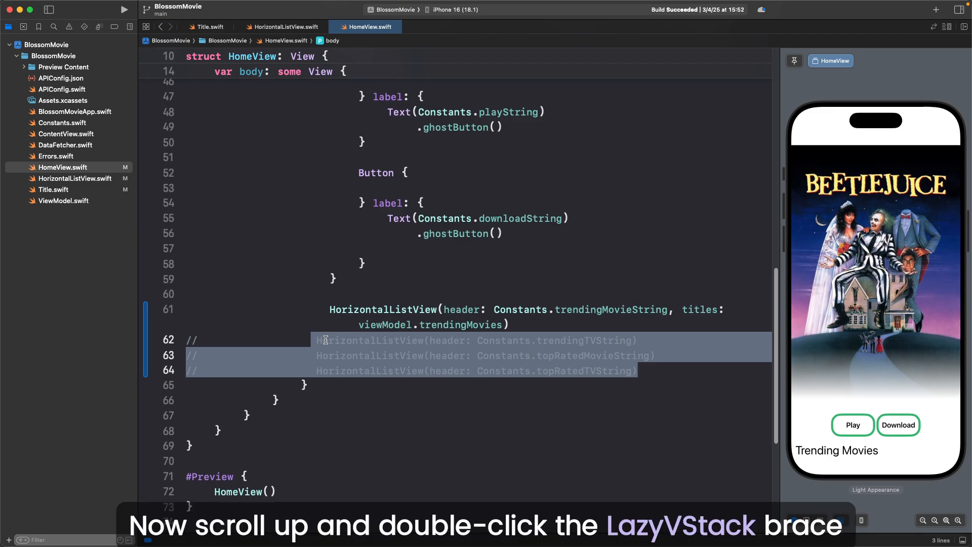
scroll(325, 339, "up", 5)
scroll(326, 339, "up", 5)
scroll(326, 339, "up", 2)
scroll(325, 339, "up", 3)
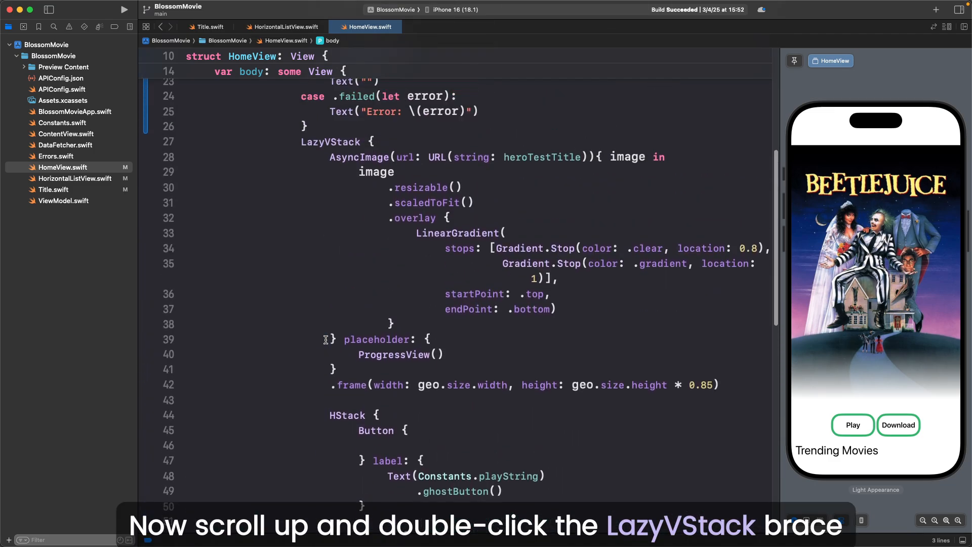
scroll(325, 339, "up", 1)
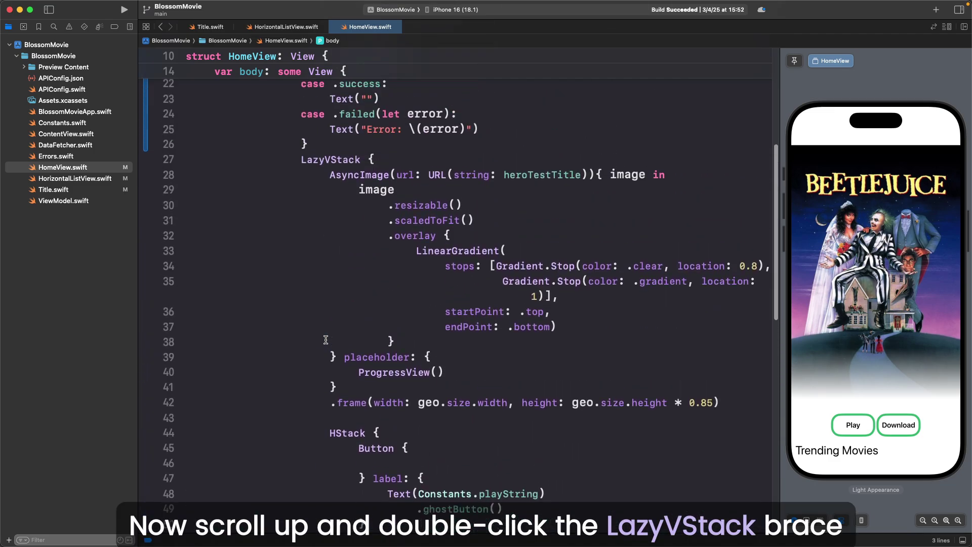
- Cut the LazyVStack block and paste it over the placeholder Text("") in the .success case
double_click(371, 159)
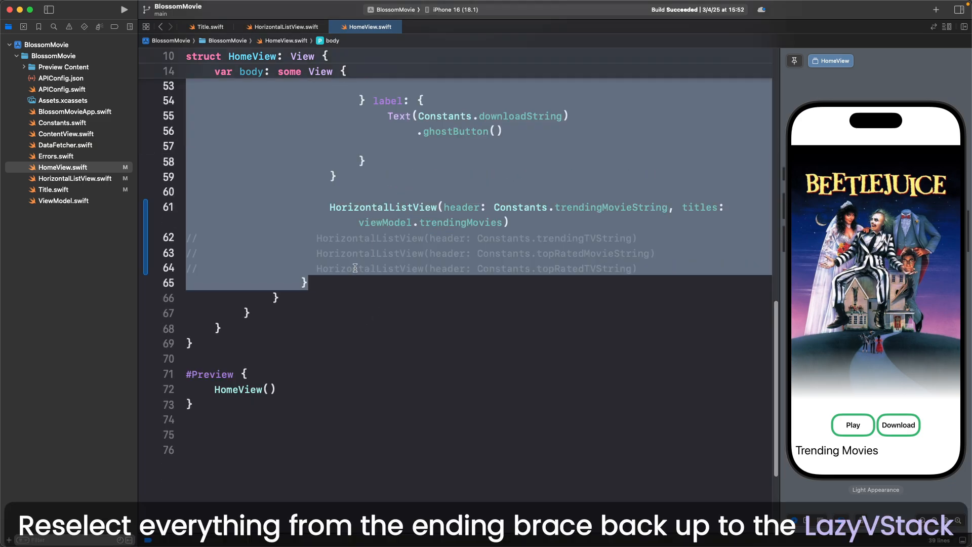
left_click(342, 280)
key("shift+Up")
key("shift+Up")
key("shift+Up")
scroll(343, 281, "up", 5)
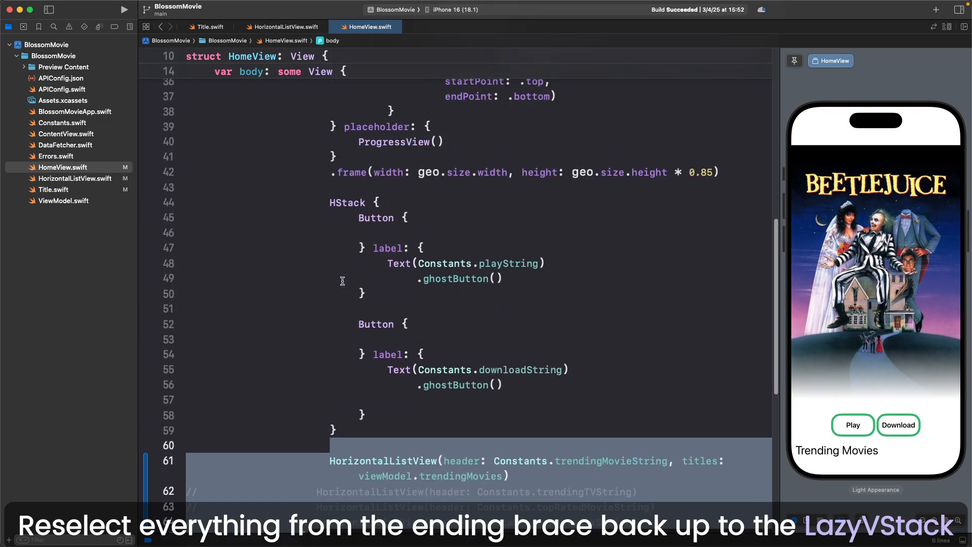
scroll(342, 281, "up", 5)
scroll(343, 281, "up", 5)
left_click(301, 220, "shift")
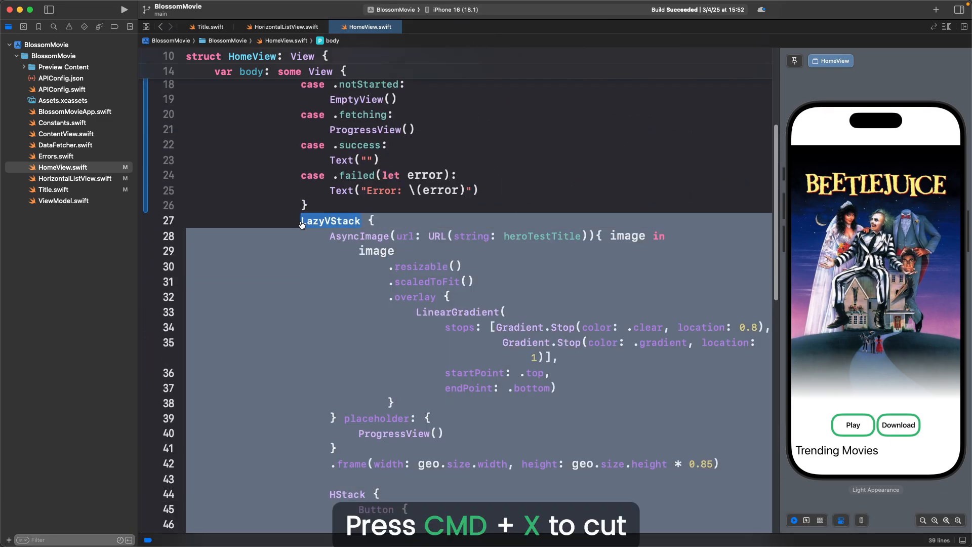
key("super+x")
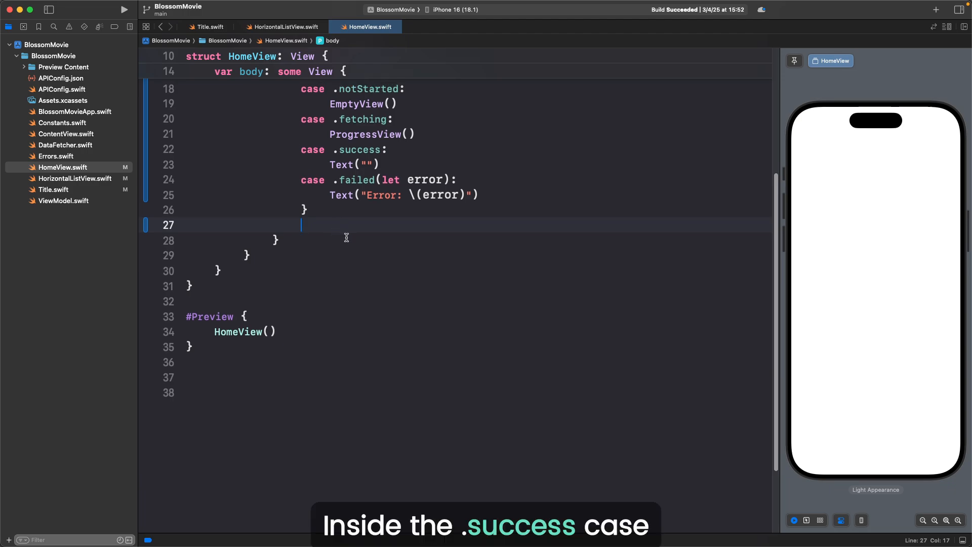
scroll(327, 313, "up", 3)
scroll(336, 297, "up", 2)
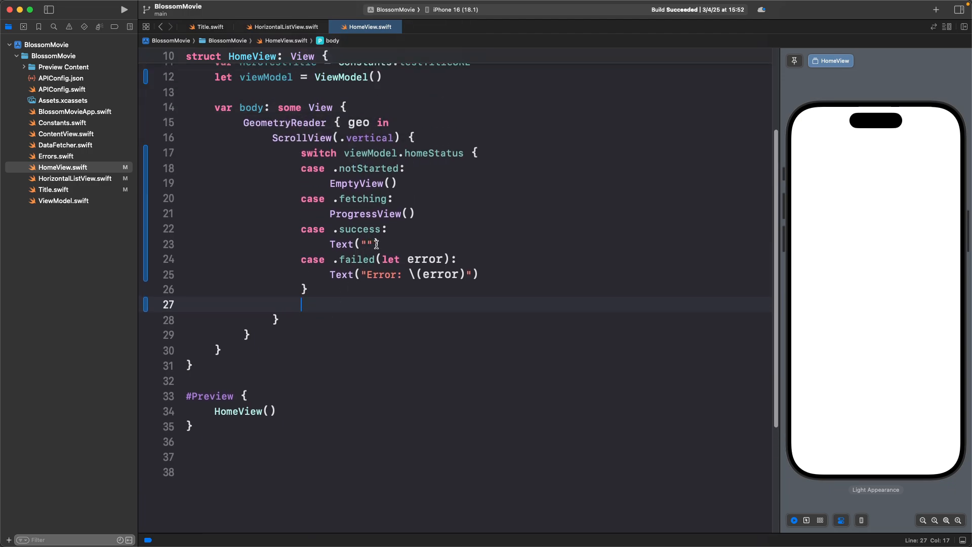
left_click_drag(379, 244, 329, 246)
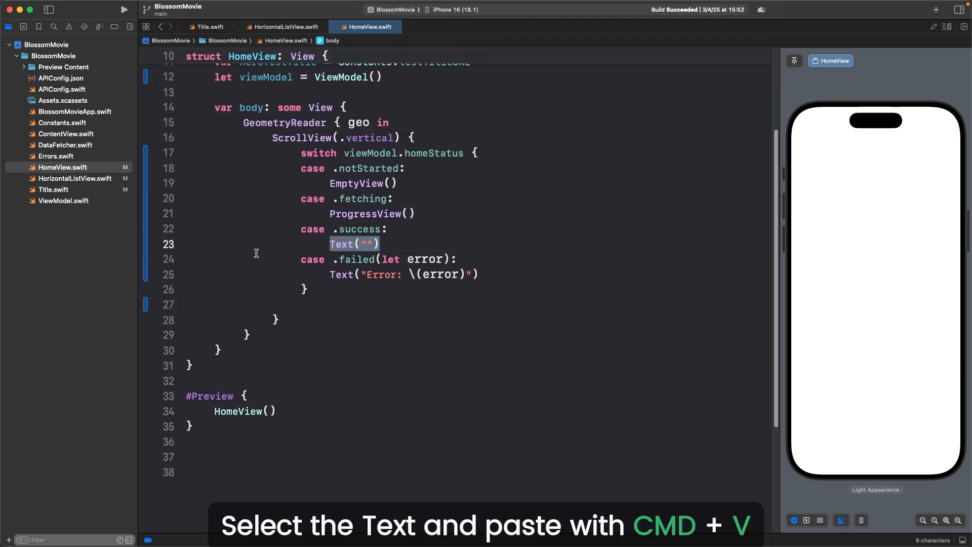
key("super+v")
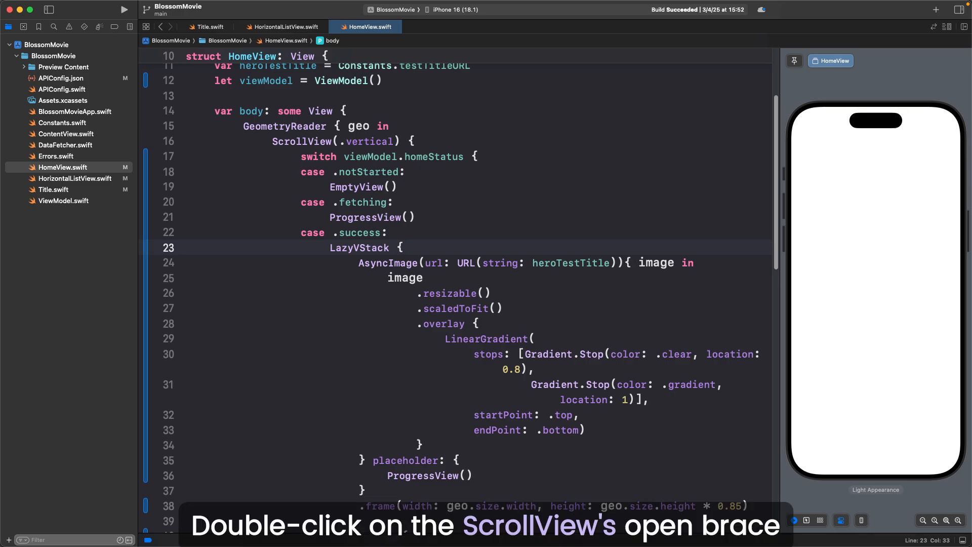
- Attach a .task to the ScrollView awaiting viewModel.getTitles()
double_click(411, 141)
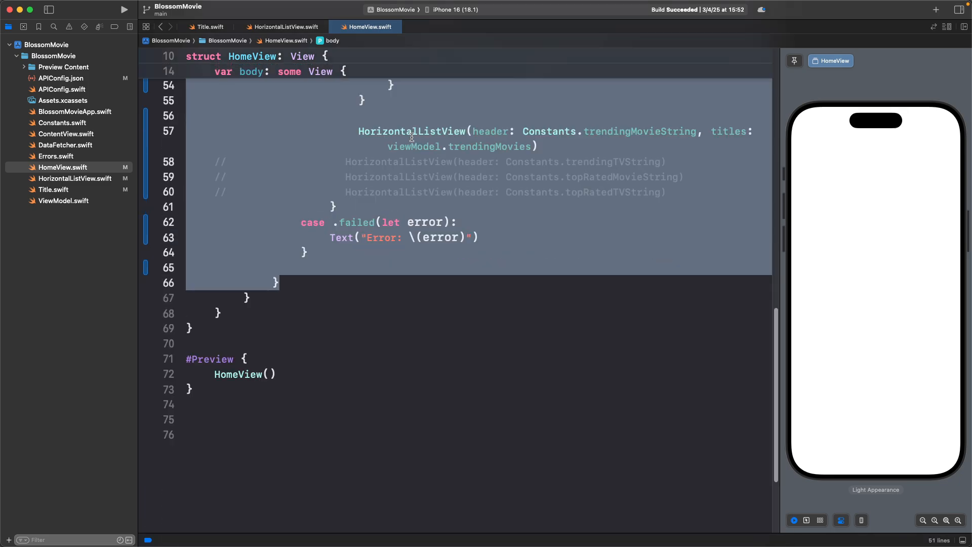
left_click(290, 279)
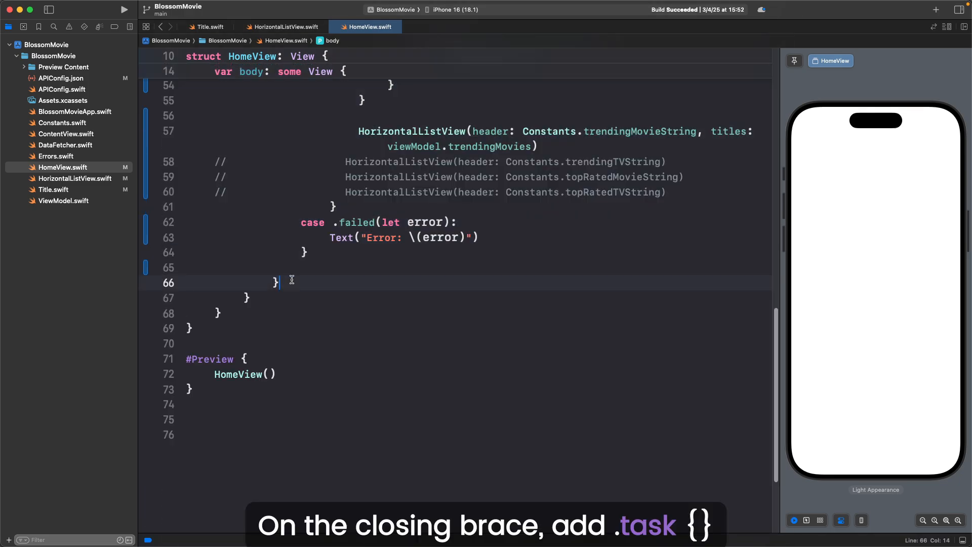
key("Return")
type(".ta")
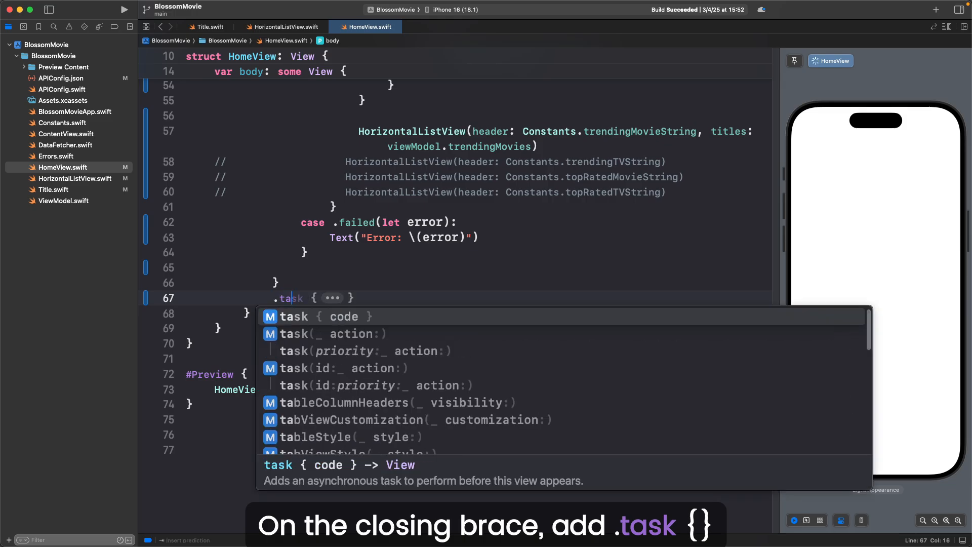
key("Return")
type("{")
key("Return")
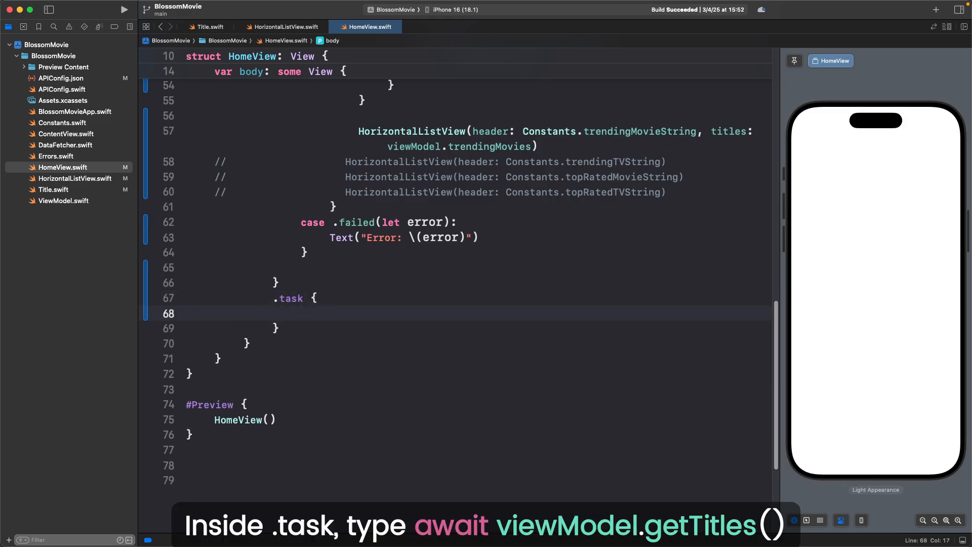
type("await view")
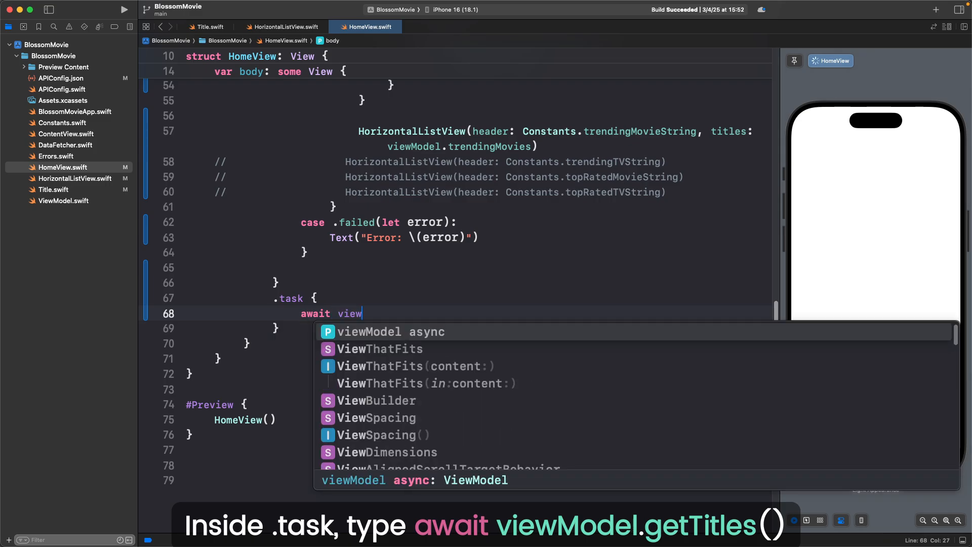
key("Return")
type(".getTitles()")
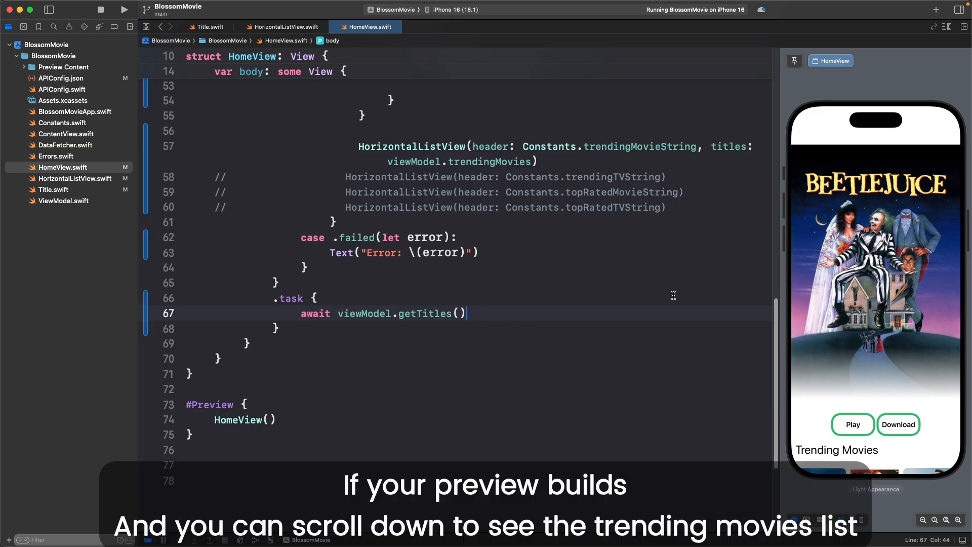
scroll(834, 265, "down", 5)
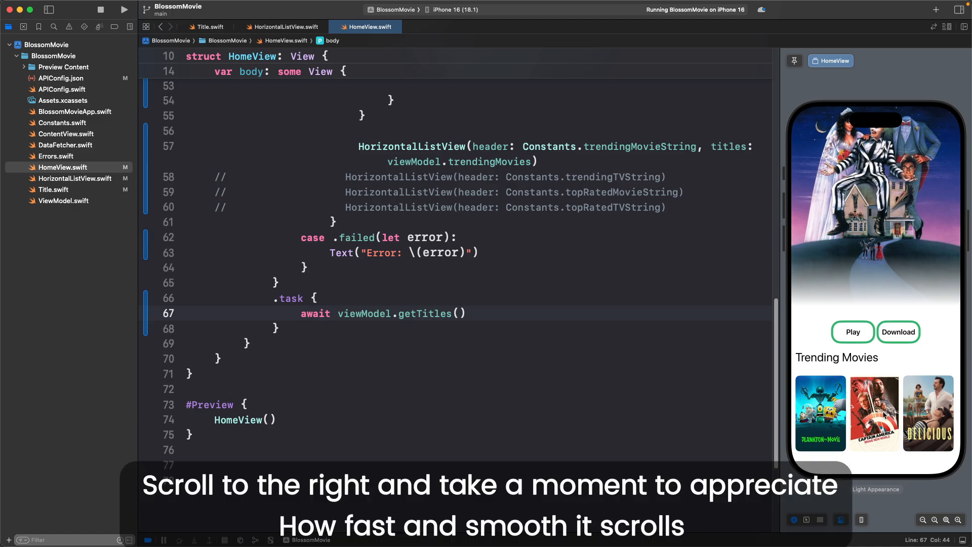
scroll(882, 423, "right", 10)
scroll(883, 423, "right", 5)
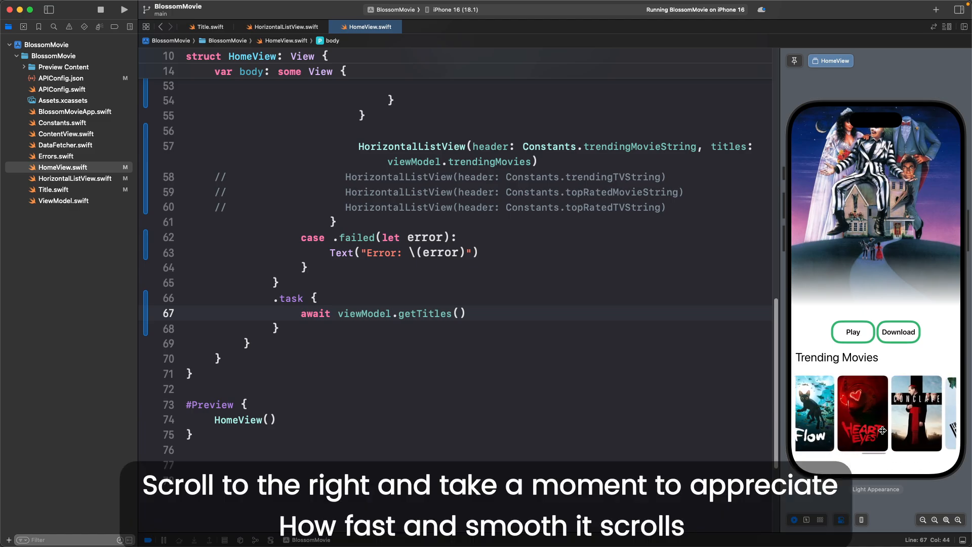
scroll(888, 423, "right", 5)
scroll(903, 423, "right", 5)
scroll(919, 423, "right", 5)
scroll(927, 423, "right", 5)
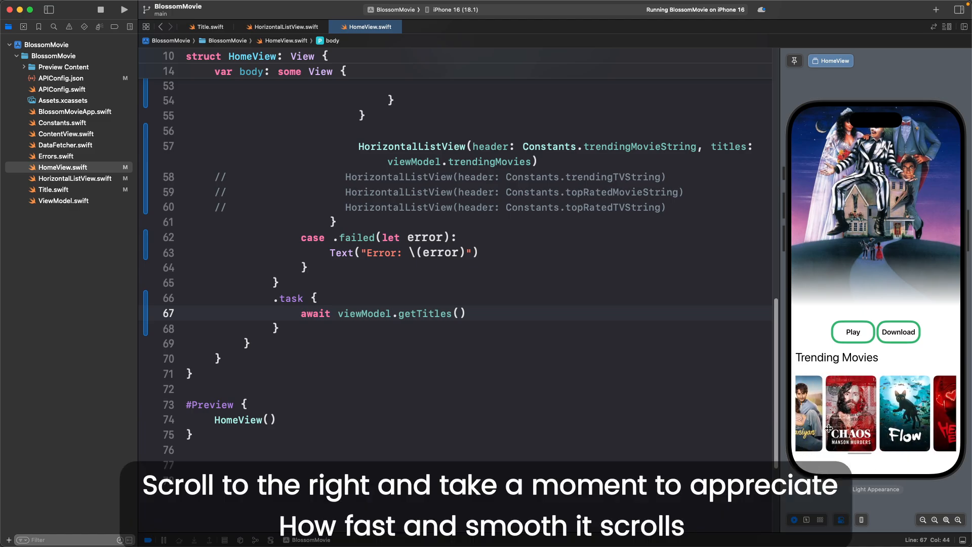
scroll(926, 424, "right", 5)
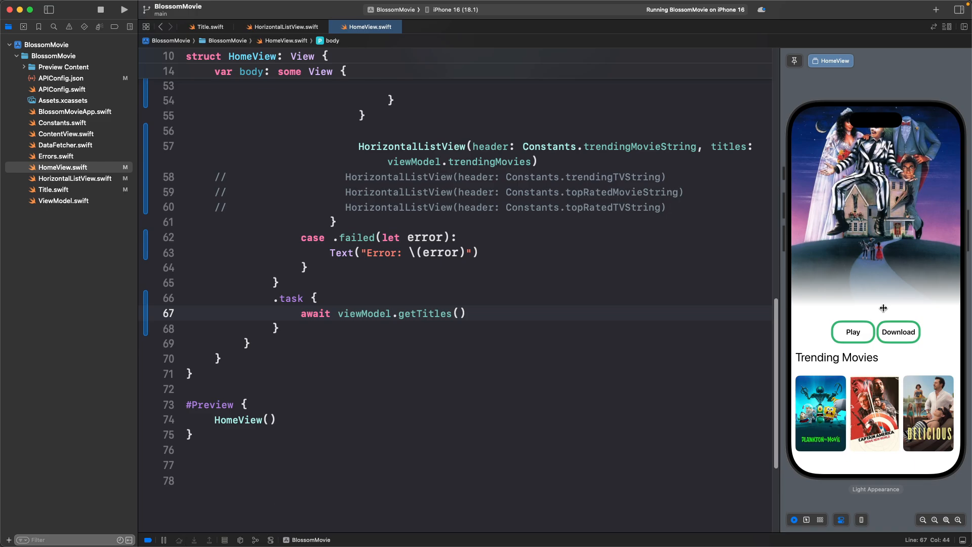
- Run the app with Cmd+R and copy the TMDB trending API address from the console log
key("super+r")
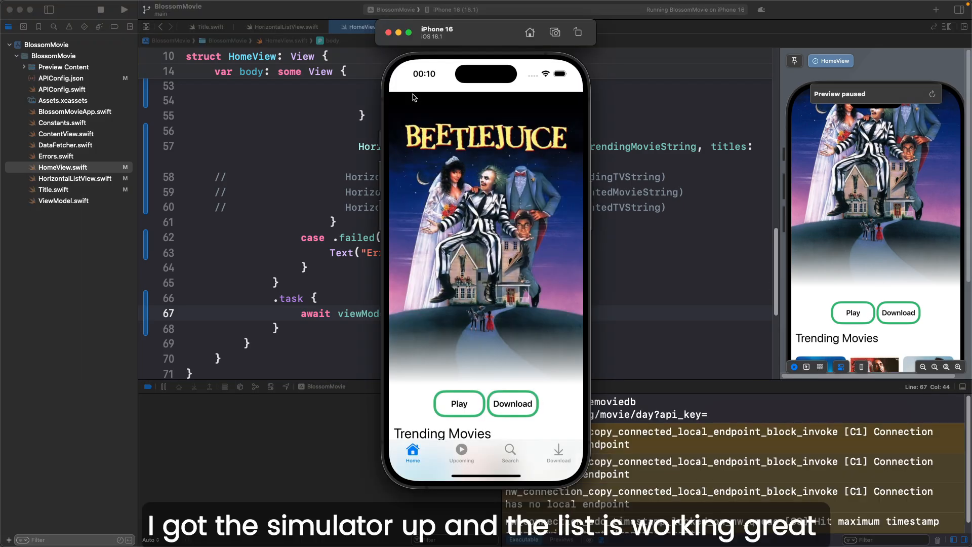
scroll(486, 266, "down", 5)
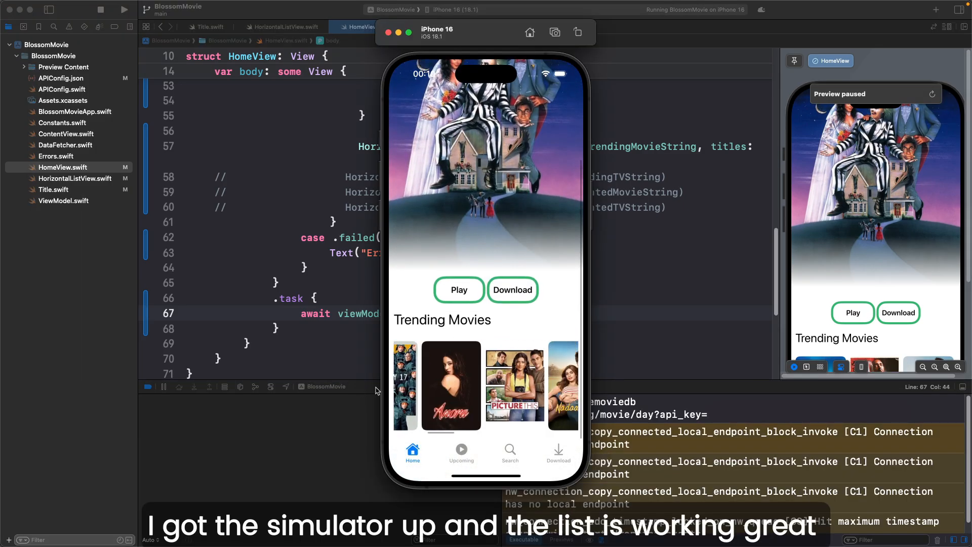
left_click(630, 492)
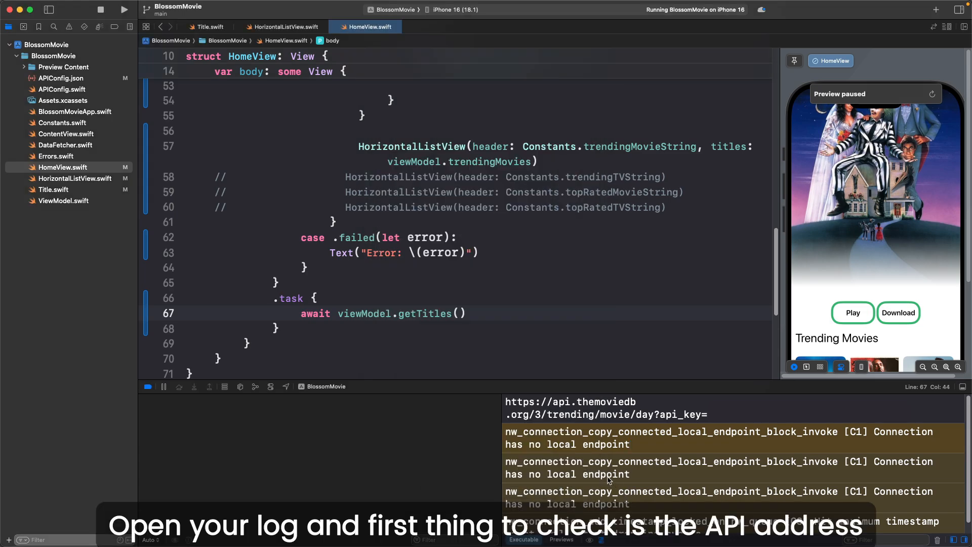
left_click_drag(710, 415, 505, 400)
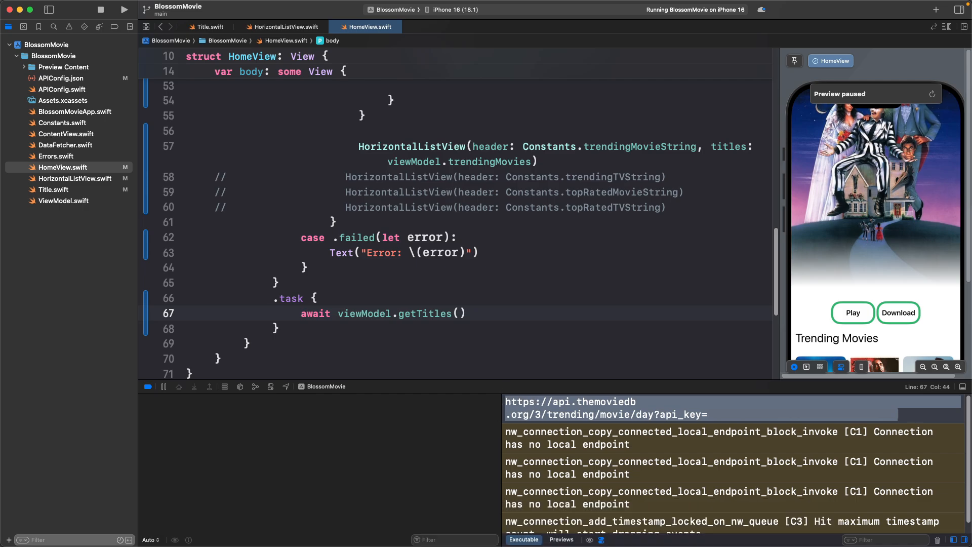
key("super+c")
key("super+v")
key("Return")
left_click_drag(410, 279, 340, 163)
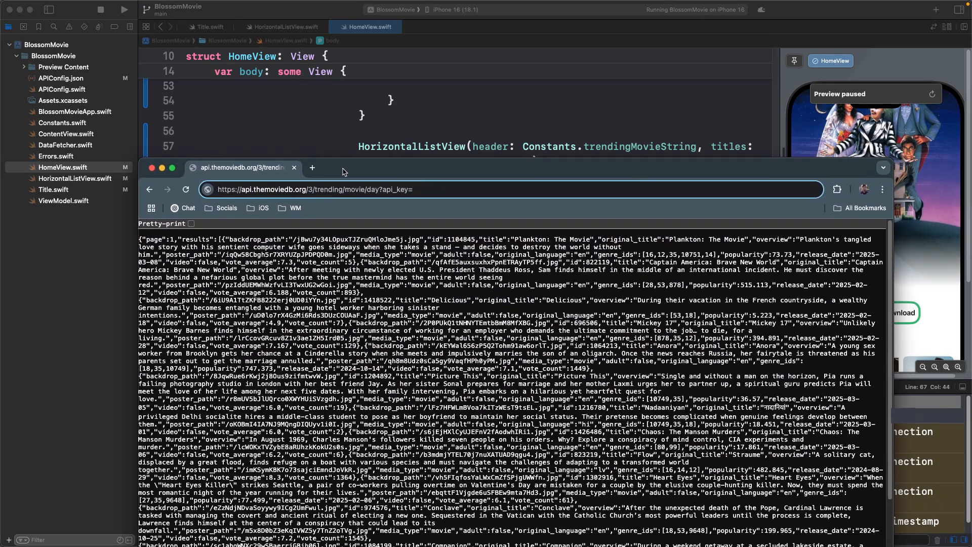